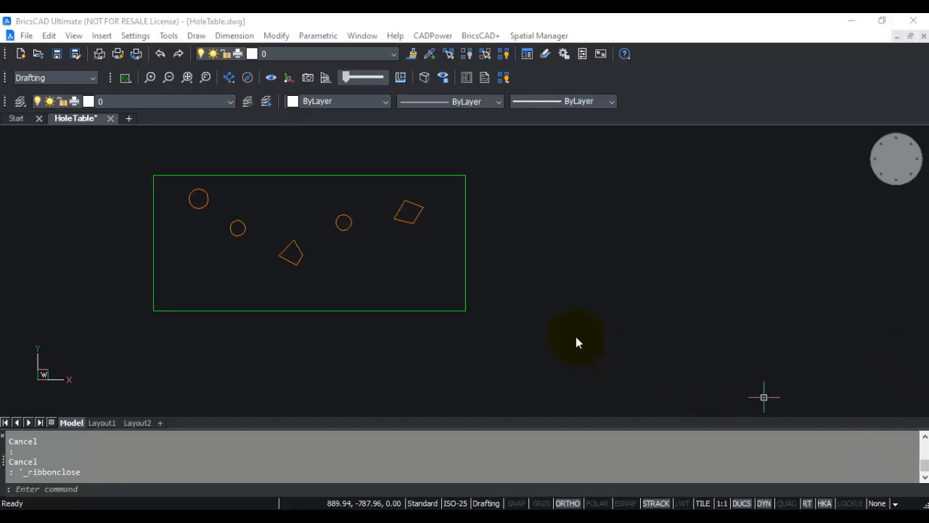
# Step: Start the CADPower Draw hole table command and select the green rectangle as the closed frame around the holes
pyautogui.moveTo(569, 317); pyautogui.dragTo(672, 339, button='middle')
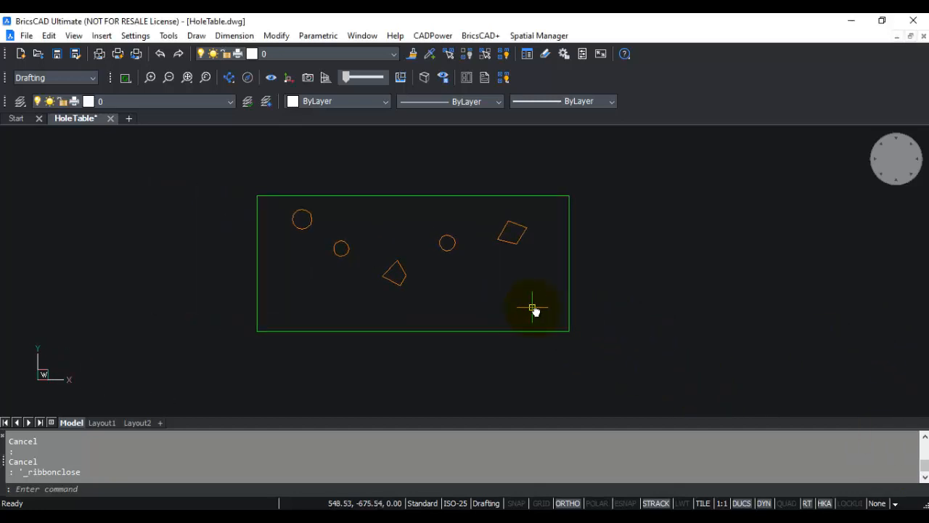
pyautogui.scroll(2, 532, 310)
pyautogui.moveTo(532, 309); pyautogui.dragTo(556, 332, button='middle')
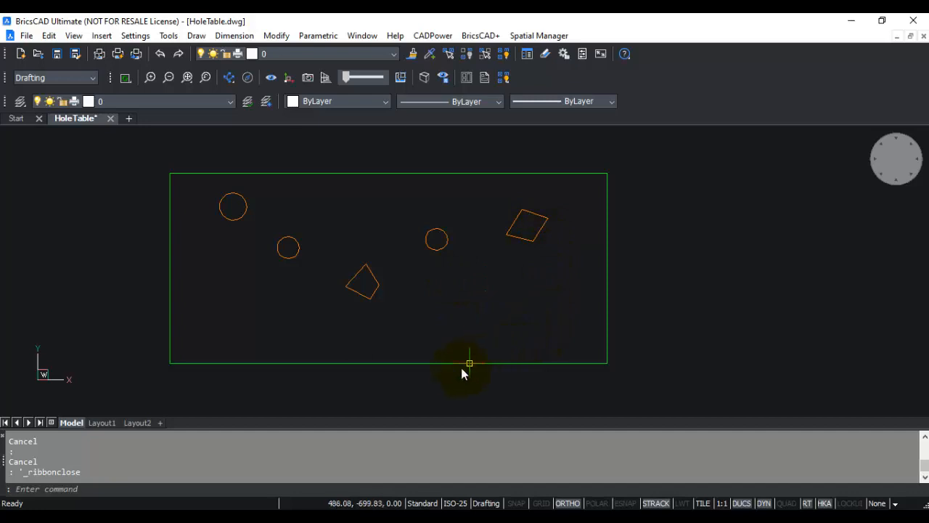
pyautogui.click(434, 37)
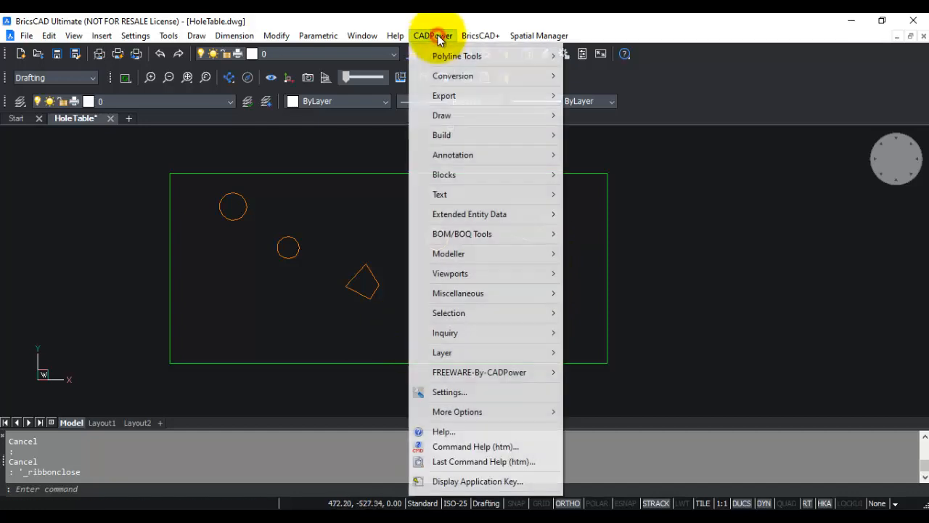
pyautogui.moveTo(451, 117)
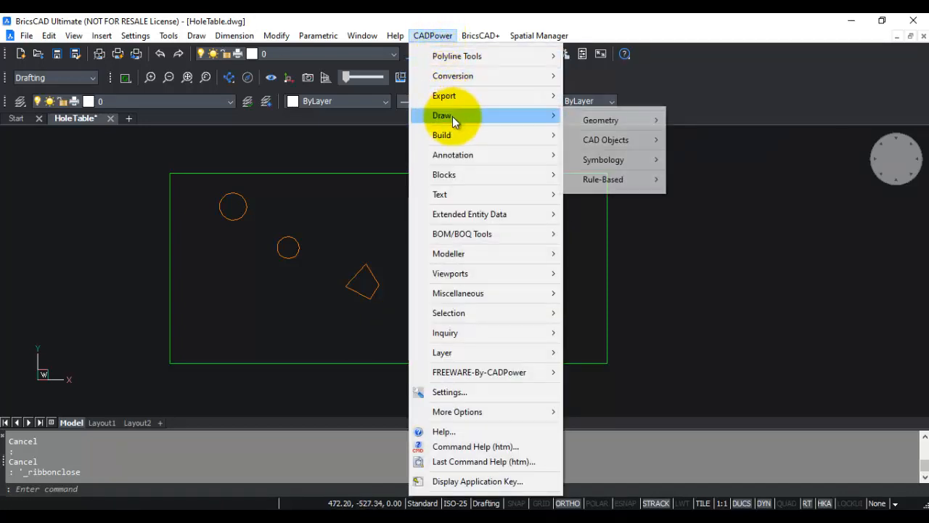
pyautogui.moveTo(616, 179)
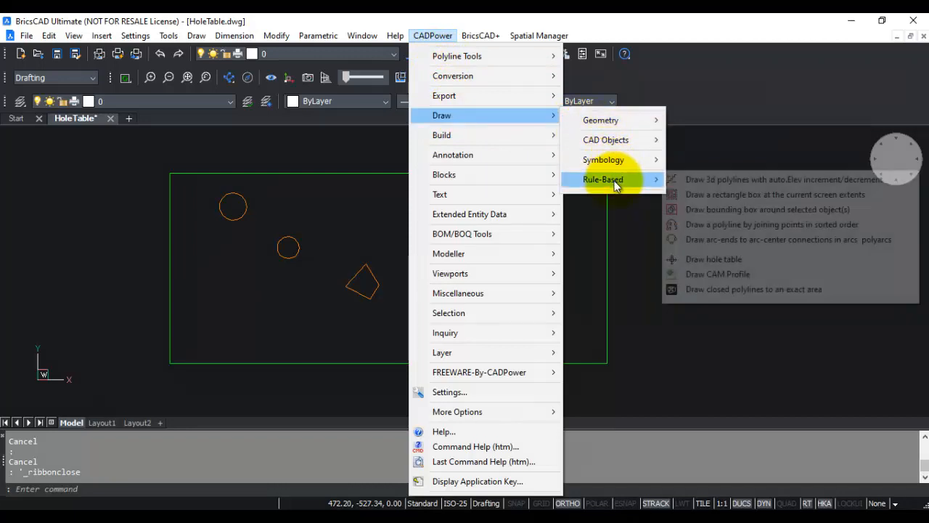
pyautogui.click(703, 264)
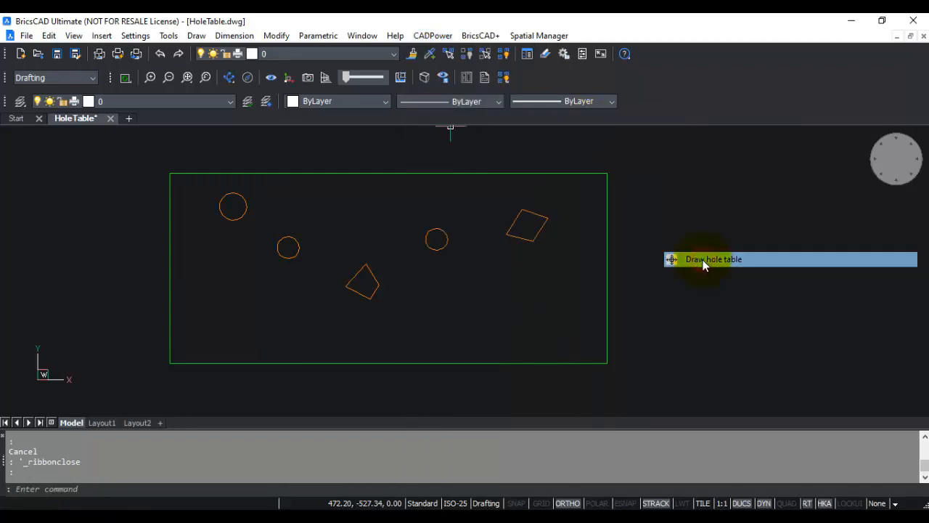
pyautogui.doubleClick(23, 452)
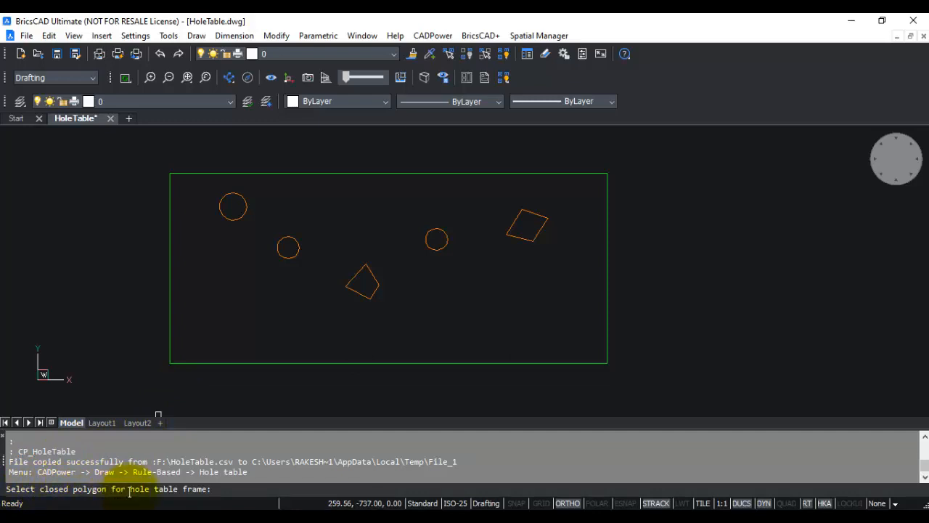
pyautogui.click(169, 326)
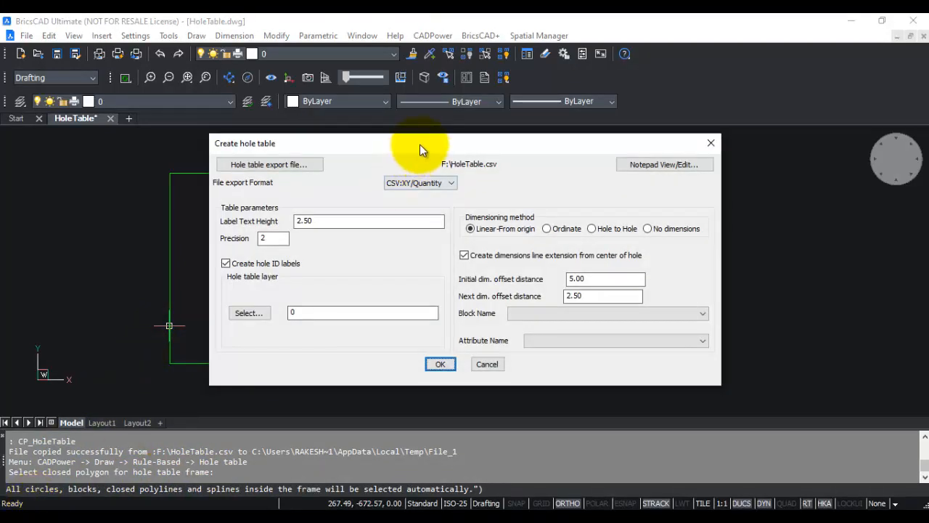
# Step: Choose the CSV:XY/Quantity export format and accept the other hole table settings, including linear dimensioning from the origin
pyautogui.moveTo(419, 145); pyautogui.dragTo(456, 133)
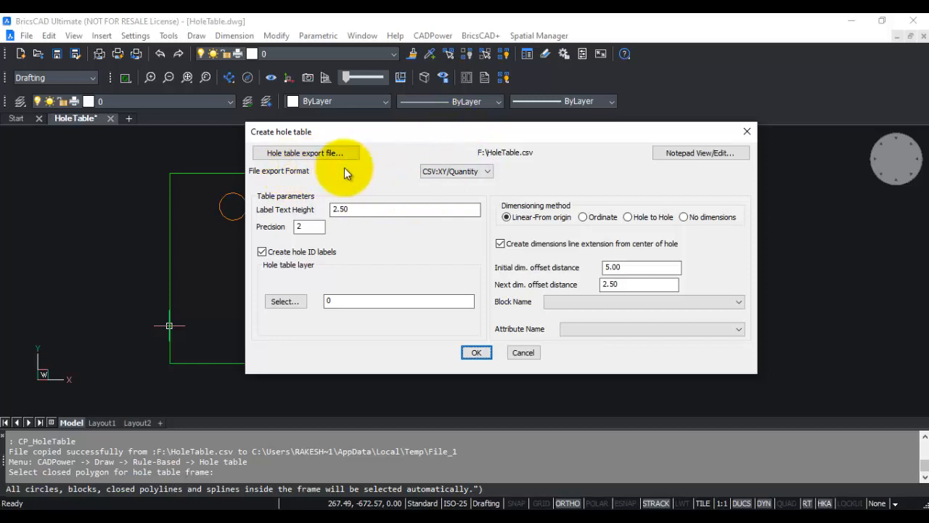
pyautogui.click(443, 171)
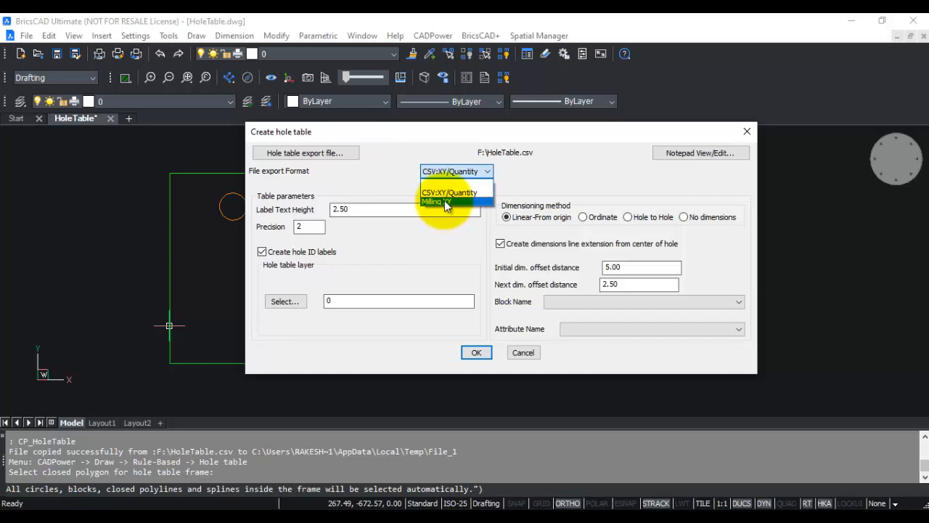
pyautogui.click(445, 193)
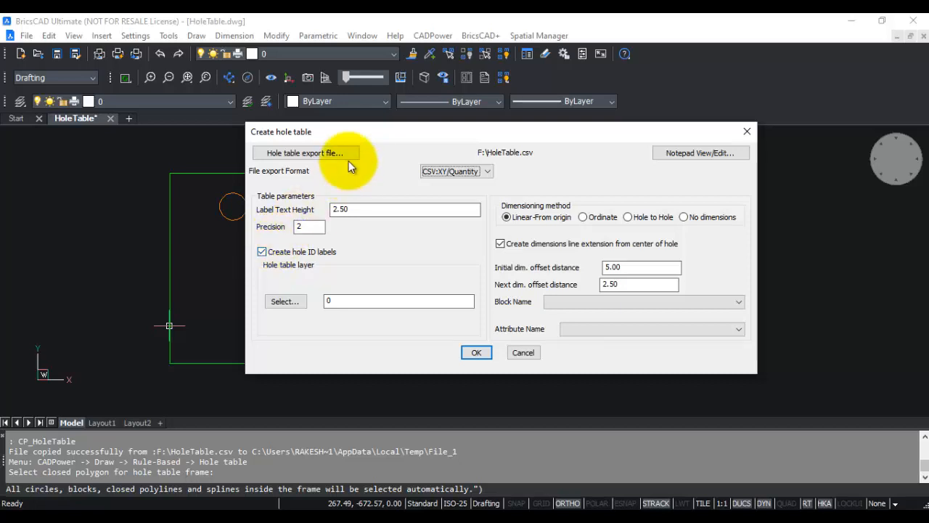
pyautogui.moveTo(367, 131); pyautogui.dragTo(477, 129)
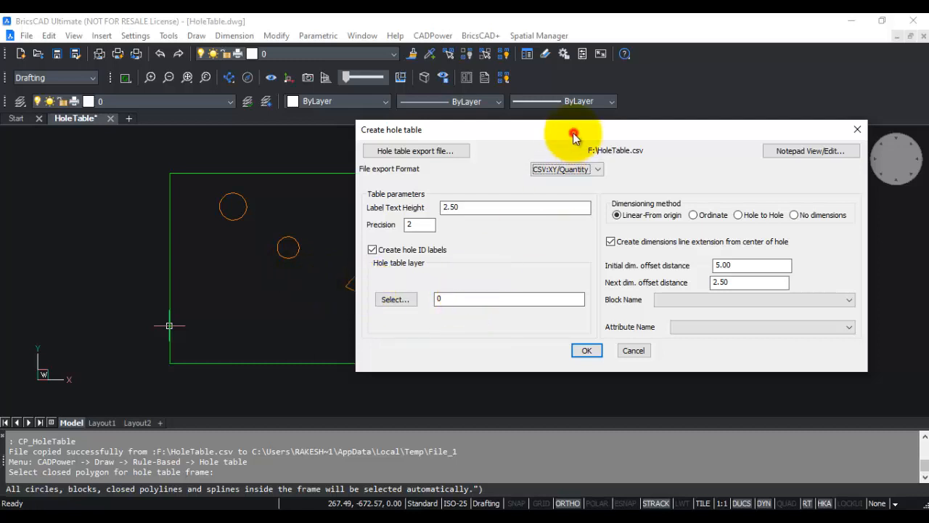
pyautogui.moveTo(573, 134); pyautogui.dragTo(427, 138)
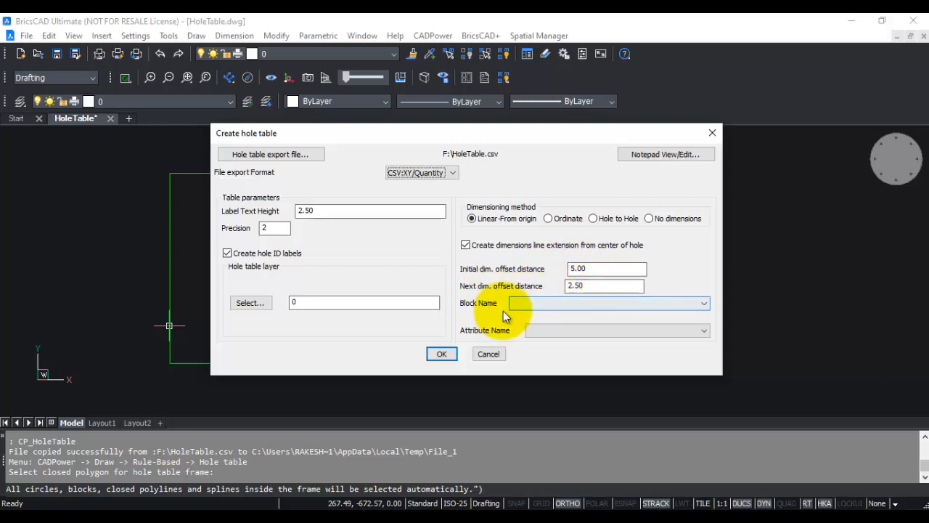
pyautogui.click(525, 304)
pyautogui.click(523, 305)
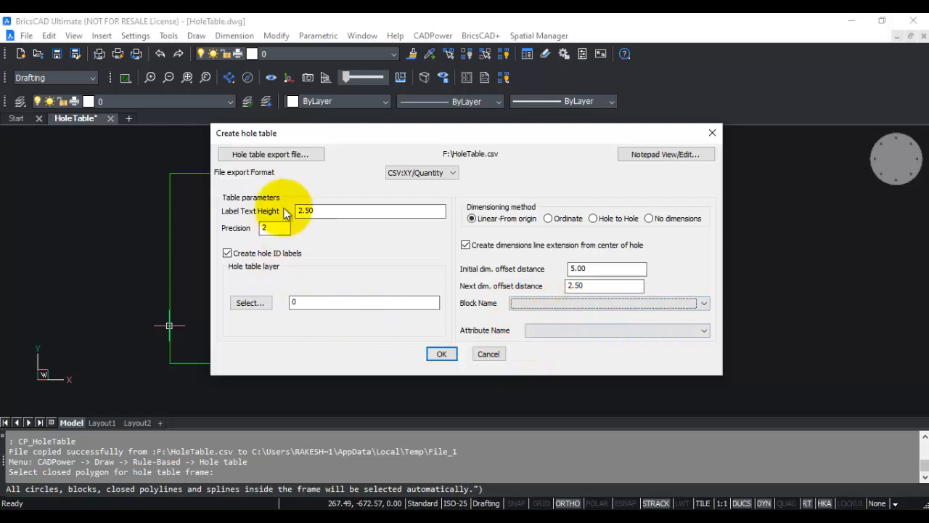
pyautogui.moveTo(306, 138); pyautogui.dragTo(522, 138)
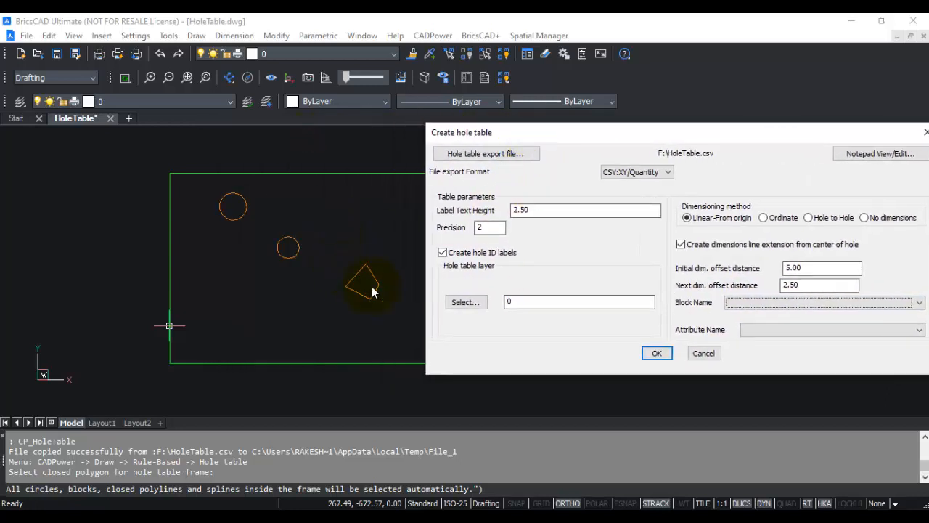
pyautogui.moveTo(622, 131); pyautogui.dragTo(535, 132)
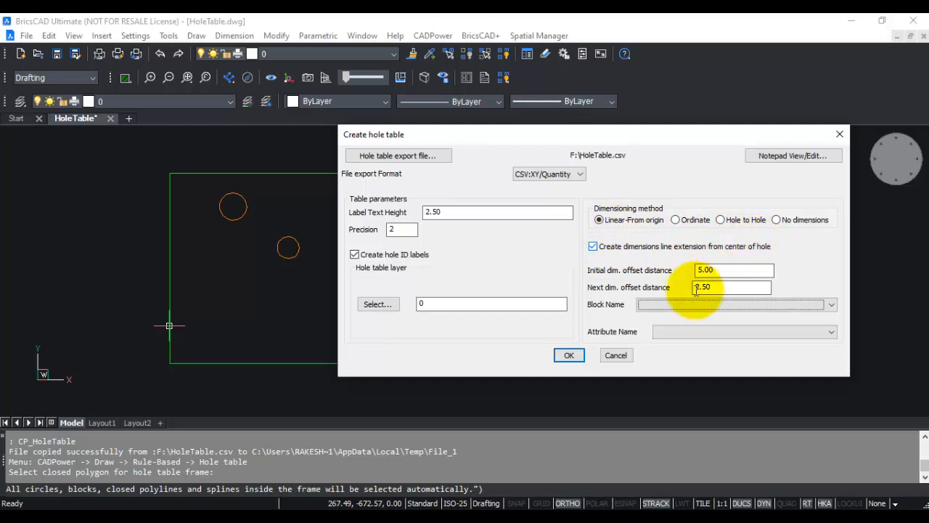
pyautogui.click(572, 354)
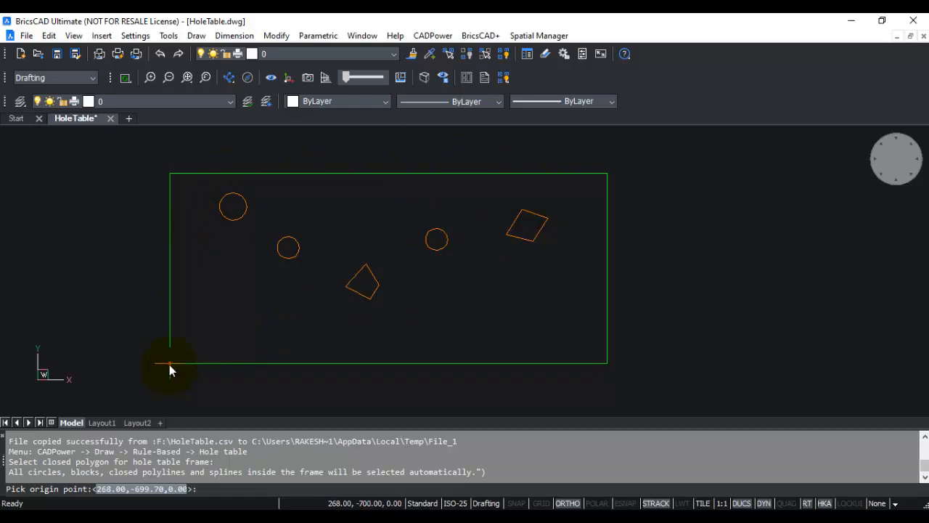
# Step: Set the origin at the frame's lower-left corner and the X-axis point at its lower-right corner using endpoint snaps
pyautogui.write('end')
pyautogui.press('Return')
pyautogui.click(171, 362)
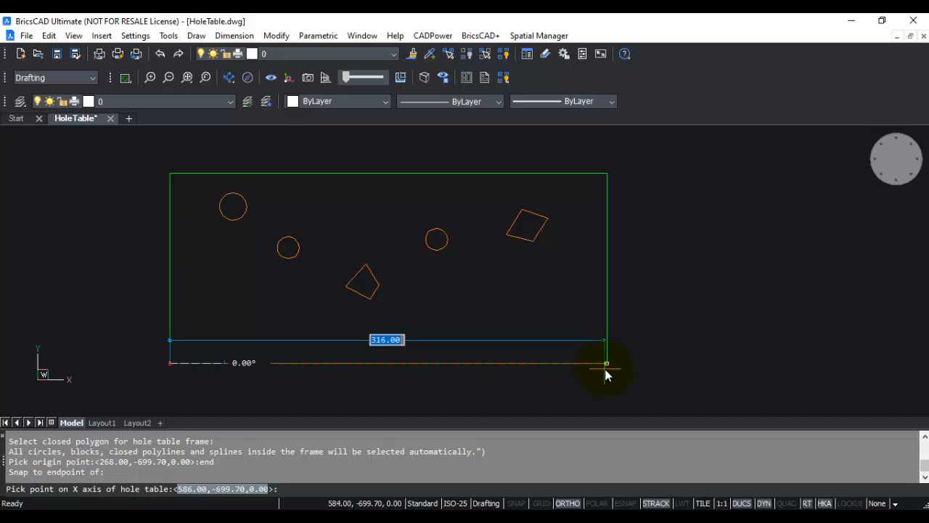
pyautogui.write('d')
pyautogui.press('Return')
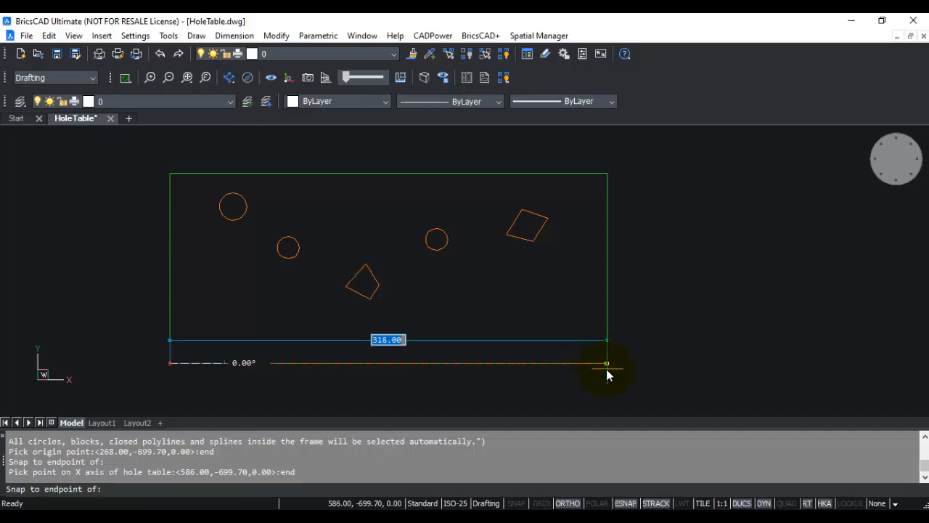
pyautogui.click(607, 366)
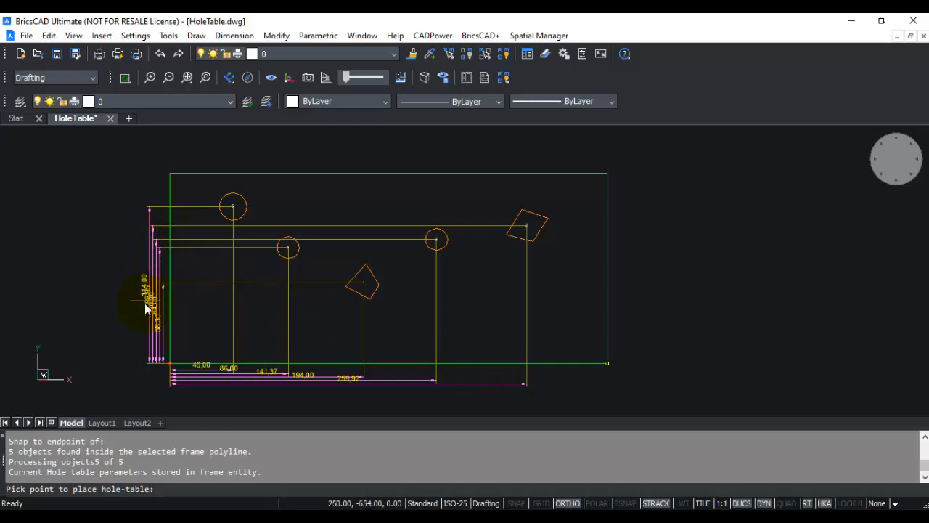
# Step: Examine the linear dimensions along the frame's left and bottom edges and the ID labels at the hole centres
pyautogui.scroll(5, 144, 303)
pyautogui.moveTo(239, 310); pyautogui.dragTo(220, 242, button='middle')
pyautogui.scroll(-2, 220, 242)
pyautogui.moveTo(338, 286); pyautogui.dragTo(307, 341, button='middle')
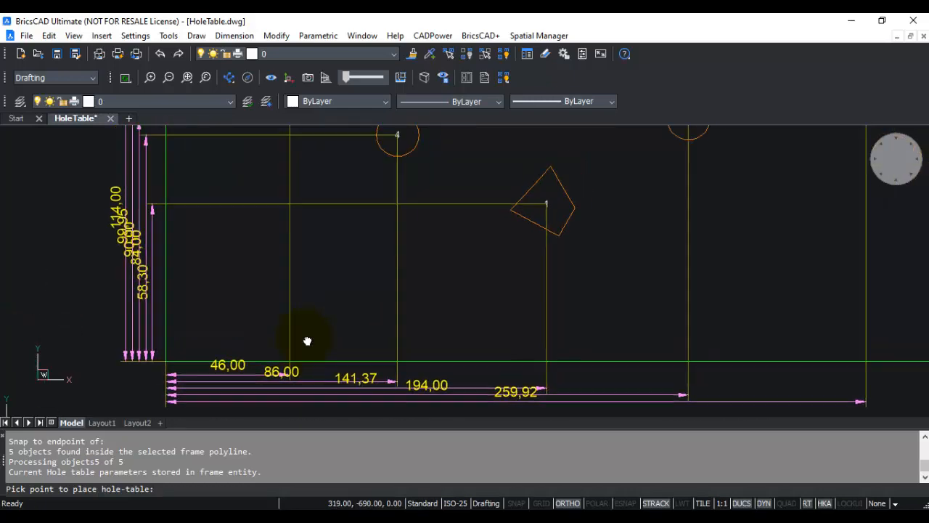
pyautogui.scroll(-5, 294, 342)
pyautogui.scroll(5, 294, 359)
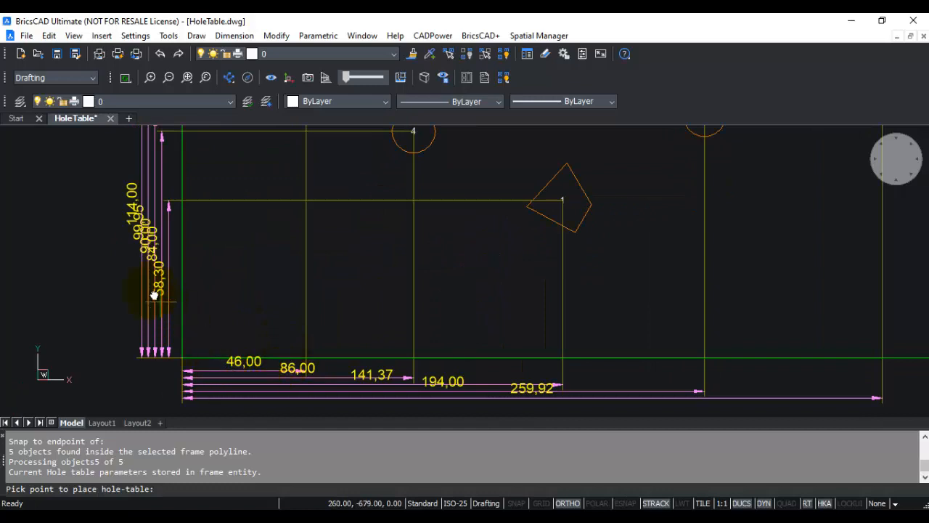
pyautogui.scroll(-2, 137, 226)
pyautogui.moveTo(146, 212); pyautogui.dragTo(127, 275, button='middle')
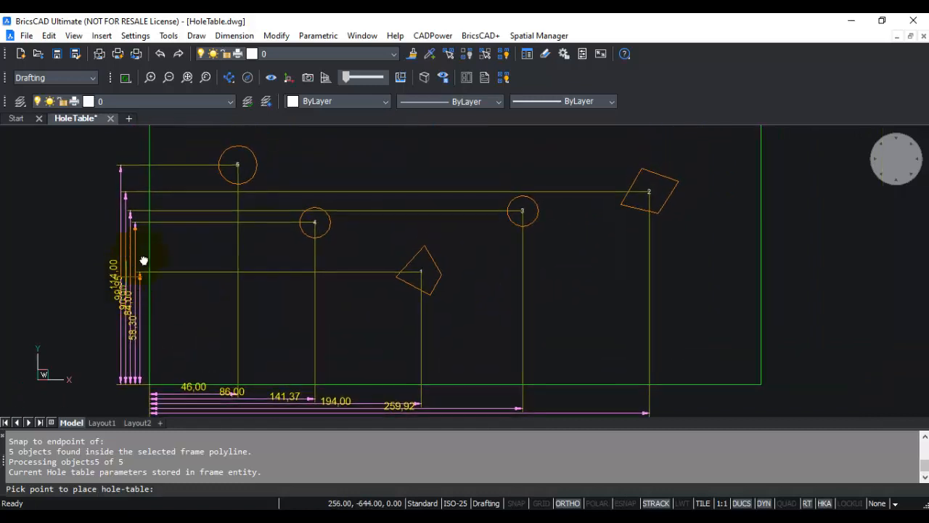
pyautogui.scroll(8, 232, 172)
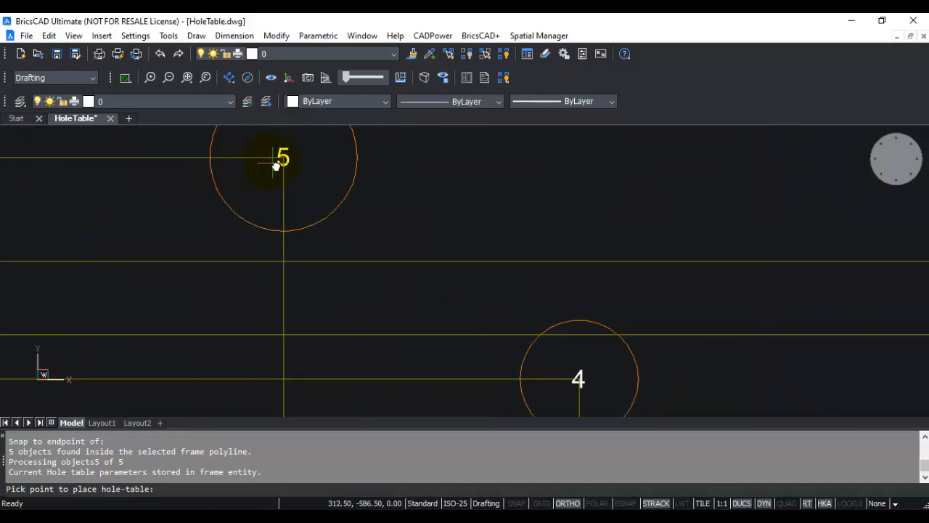
pyautogui.scroll(-6, 276, 164)
pyautogui.moveTo(379, 240); pyautogui.dragTo(380, 177, button='middle')
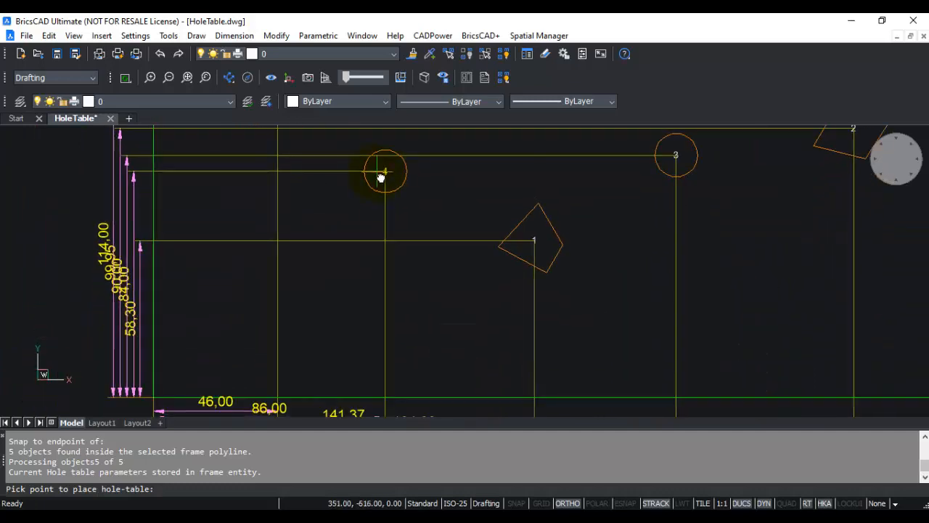
pyautogui.scroll(-2, 380, 177)
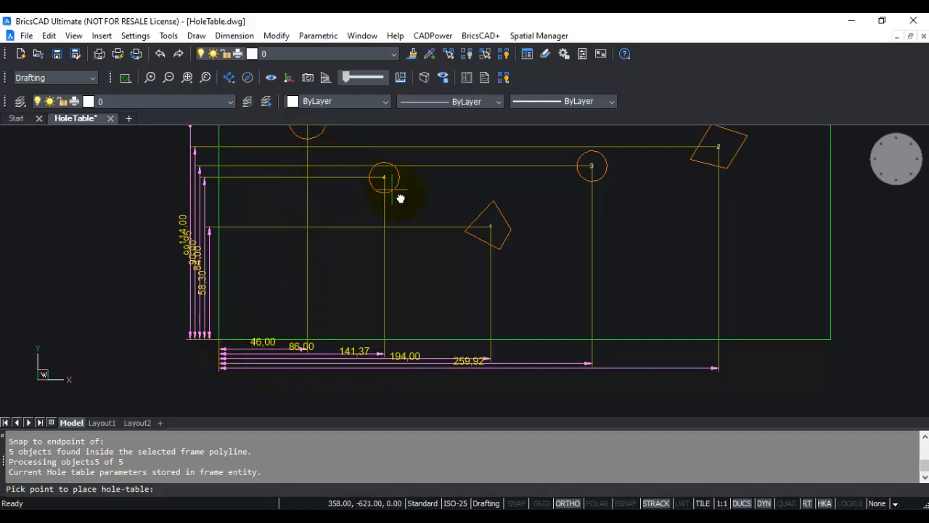
pyautogui.scroll(-3, 597, 297)
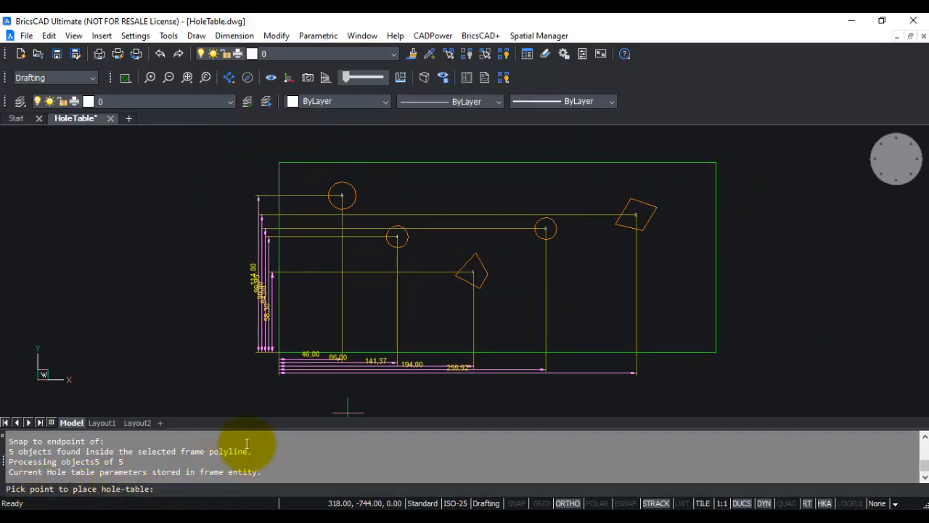
# Step: Place the hole and quantity tables to the right of the frame and decline scaling them
pyautogui.scroll(-2, 326, 329)
pyautogui.moveTo(325, 329)
pyautogui.mouseDown(button='middle')
pyautogui.moveTo(191, 347)
pyautogui.moveTo(196, 334)
pyautogui.mouseUp(button='middle')
pyautogui.scroll(1, 196, 334)
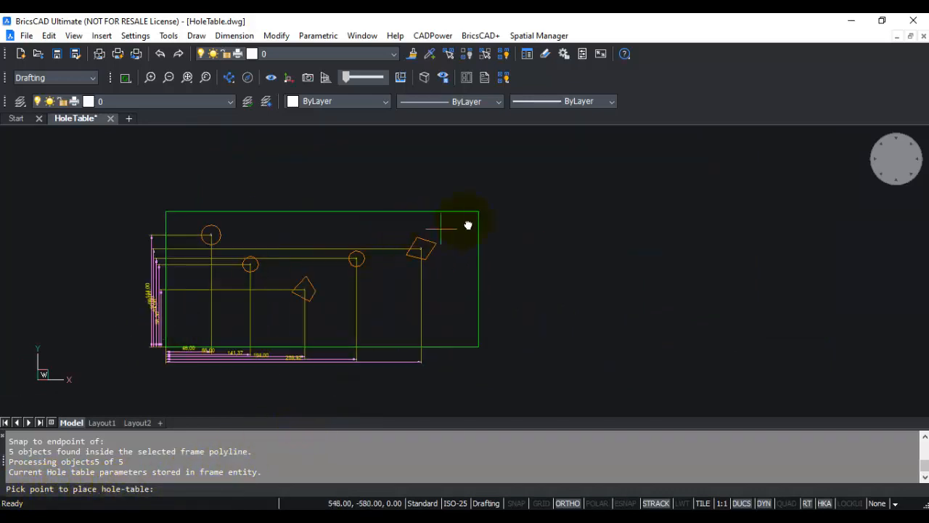
pyautogui.click(560, 195)
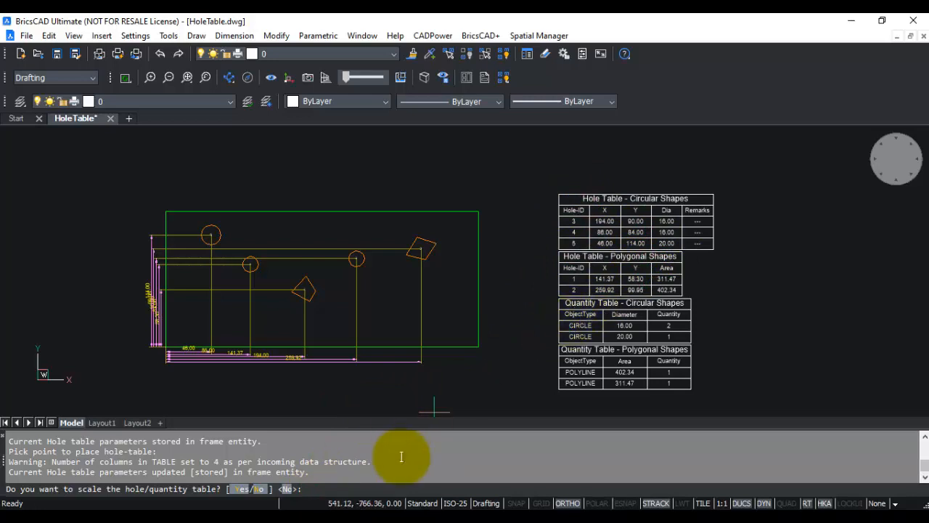
pyautogui.press('Return')
pyautogui.scroll(-1, 496, 348)
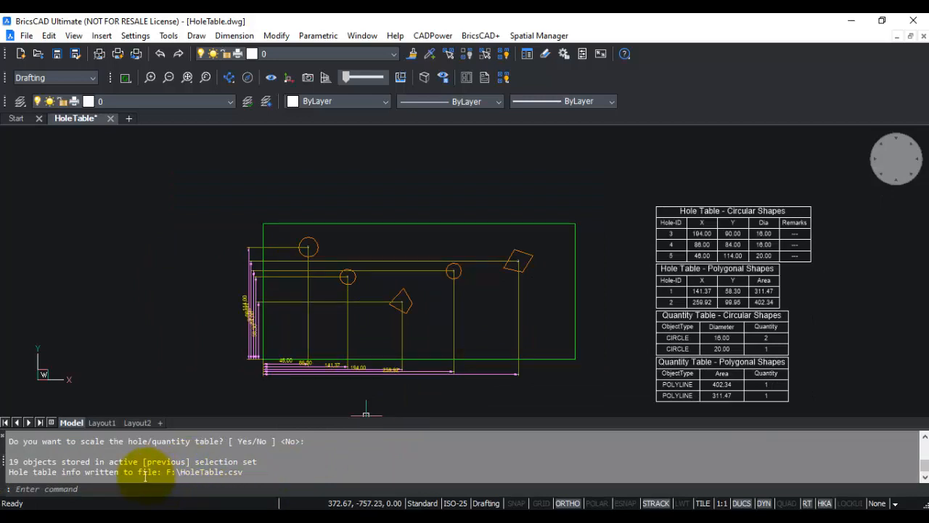
# Step: Check the export file path in the command history and examine the hole table for circular shapes
pyautogui.moveTo(84, 472); pyautogui.dragTo(242, 472)
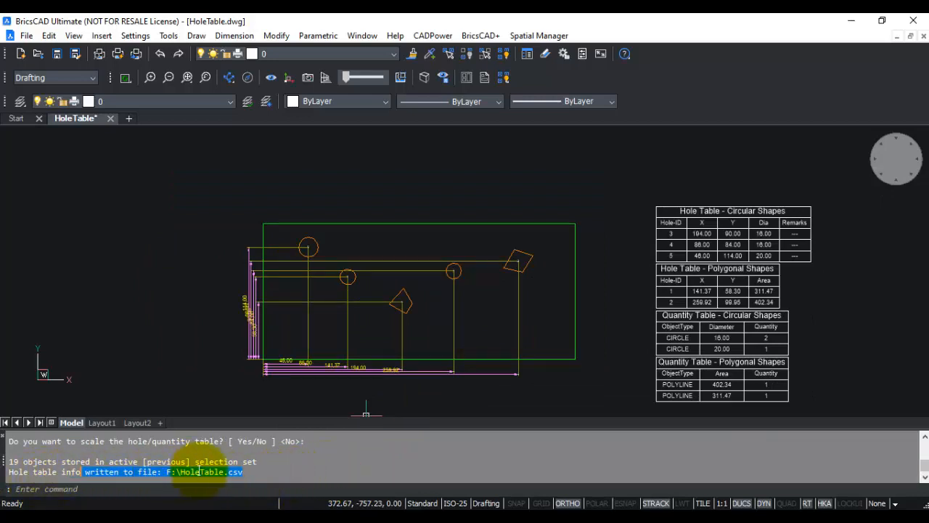
pyautogui.click(207, 475)
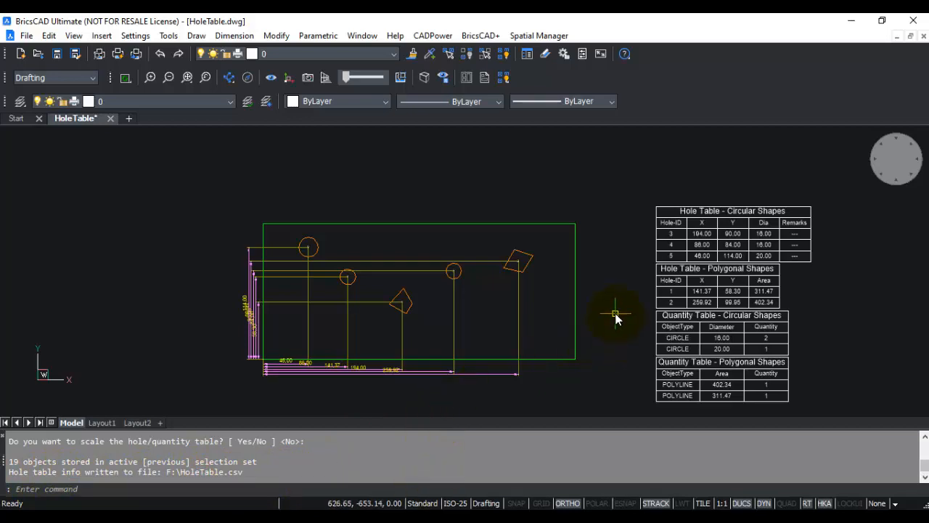
pyautogui.moveTo(615, 317)
pyautogui.mouseDown(button='middle')
pyautogui.moveTo(440, 309)
pyautogui.moveTo(397, 277)
pyautogui.mouseUp(button='middle')
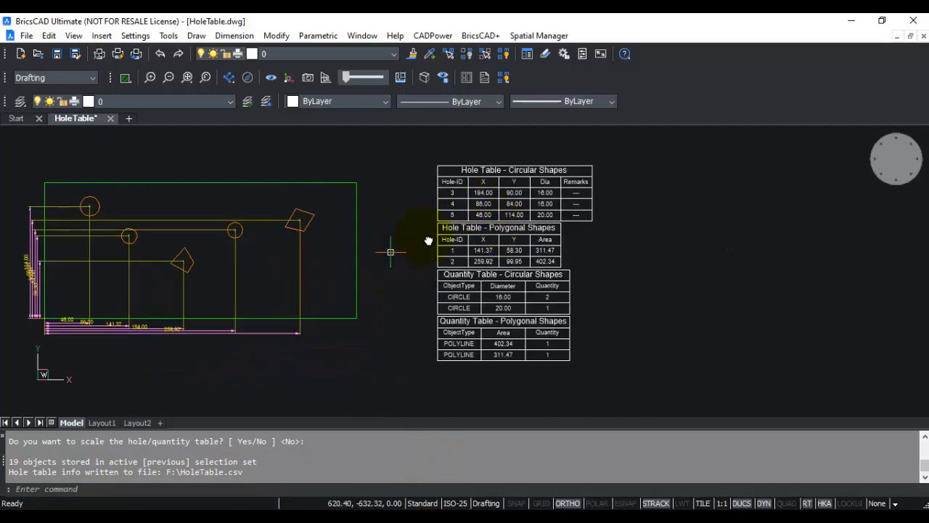
pyautogui.scroll(5, 600, 216)
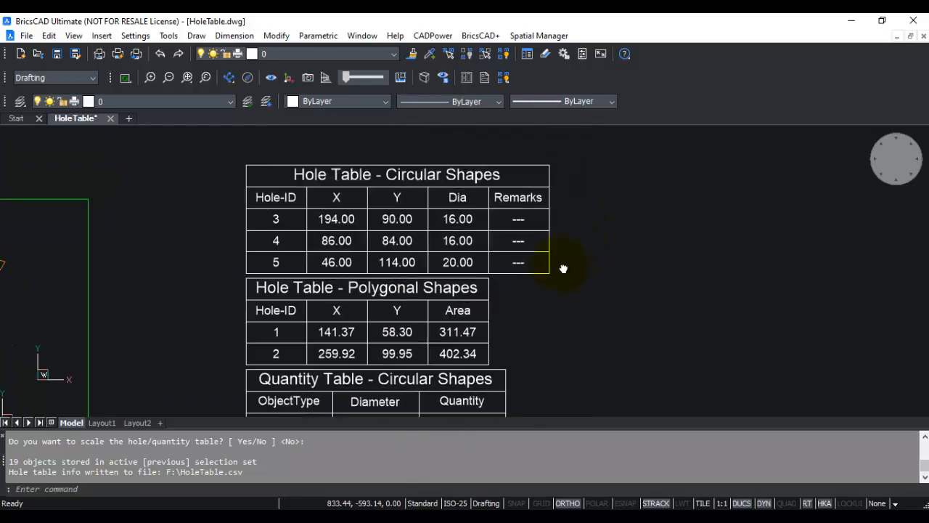
pyautogui.scroll(4, 562, 265)
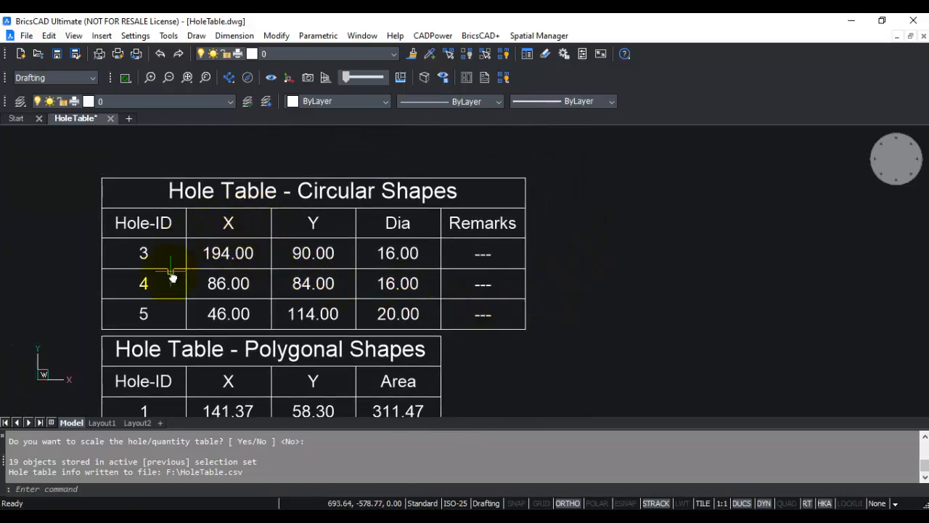
# Step: Examine the polygonal hole table, both quantity tables and the dimensioned holes inside the frame
pyautogui.click(149, 263)
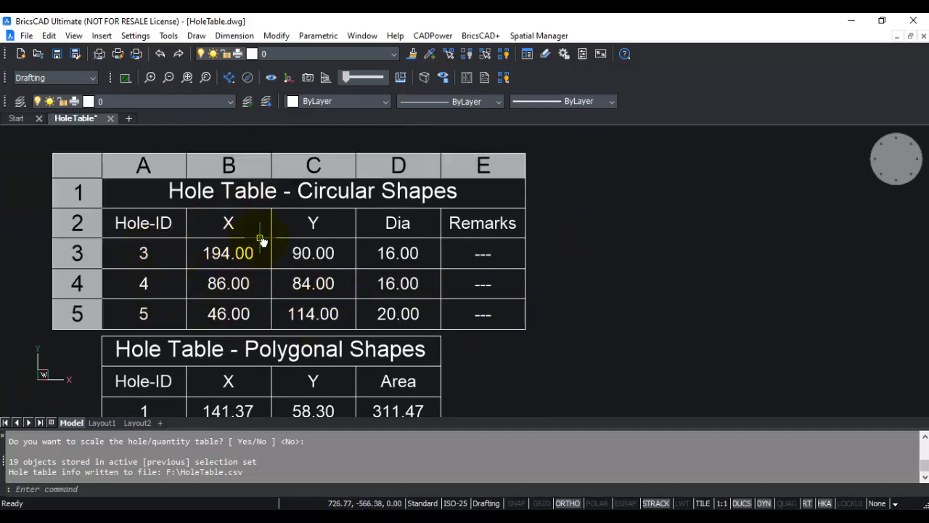
pyautogui.scroll(-2, 244, 251)
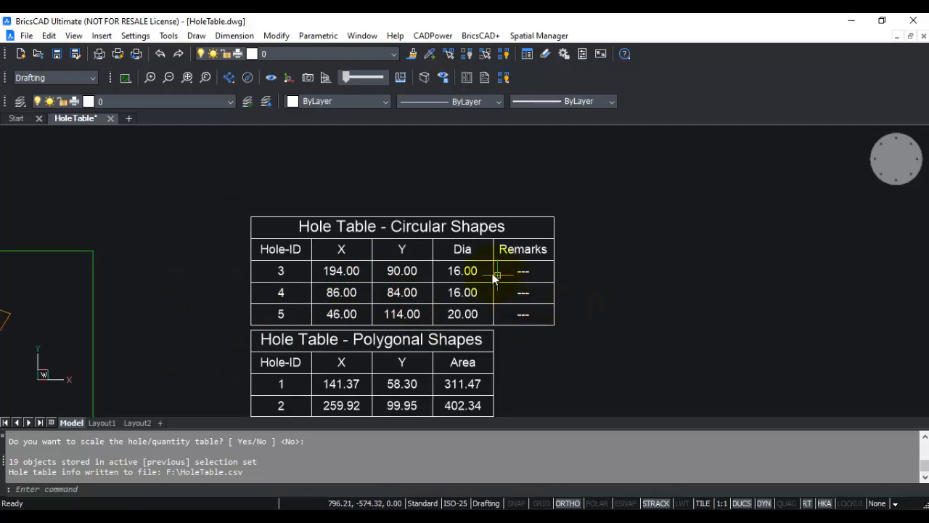
pyautogui.moveTo(591, 332); pyautogui.dragTo(620, 191, button='middle')
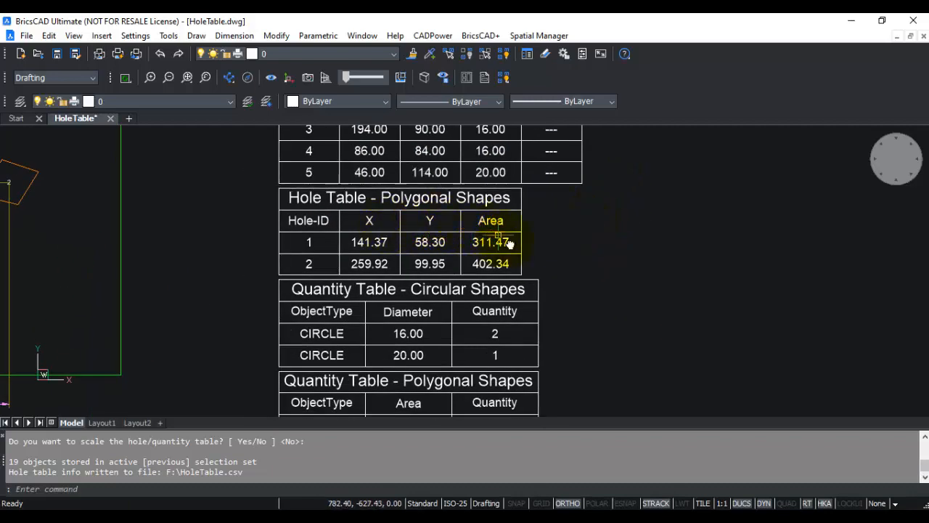
pyautogui.scroll(-2, 555, 261)
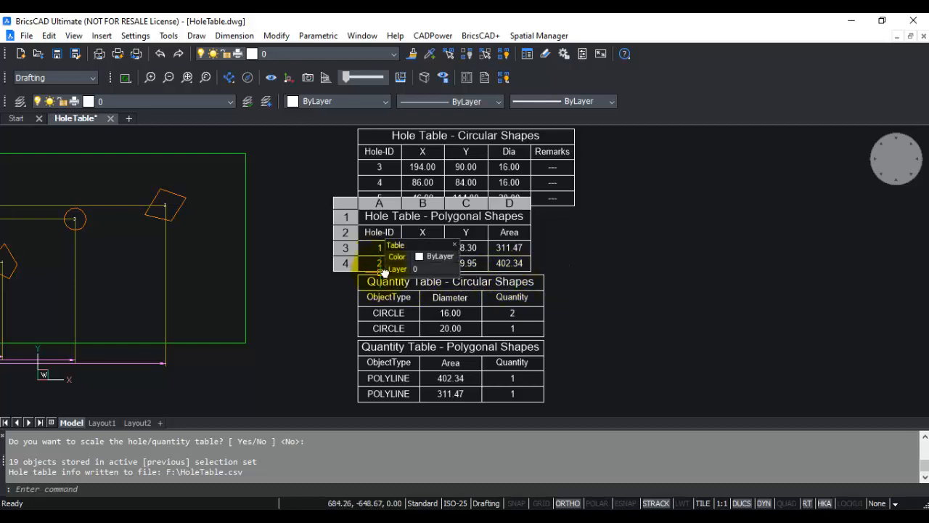
pyautogui.moveTo(628, 303); pyautogui.dragTo(609, 215, button='middle')
pyautogui.scroll(2, 664, 271)
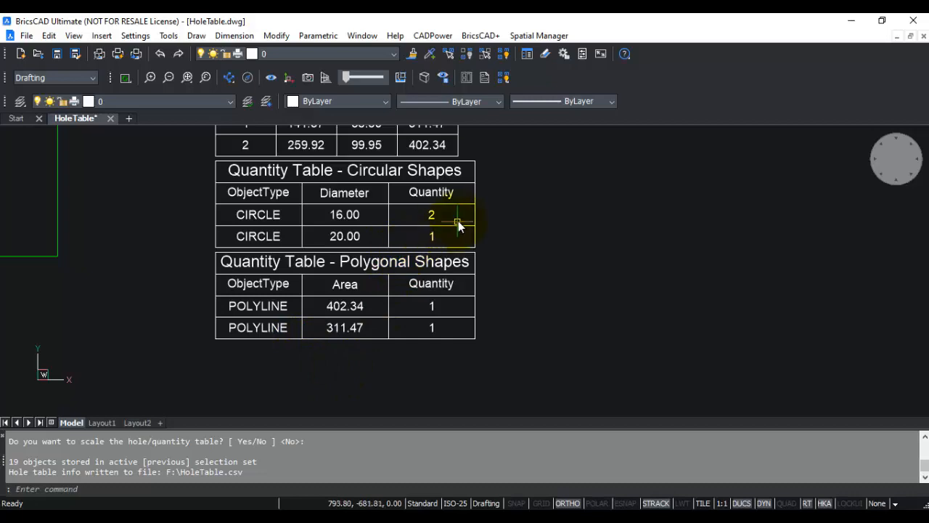
pyautogui.scroll(-3, 578, 268)
pyautogui.moveTo(340, 254); pyautogui.dragTo(489, 279, button='middle')
pyautogui.scroll(2, 382, 236)
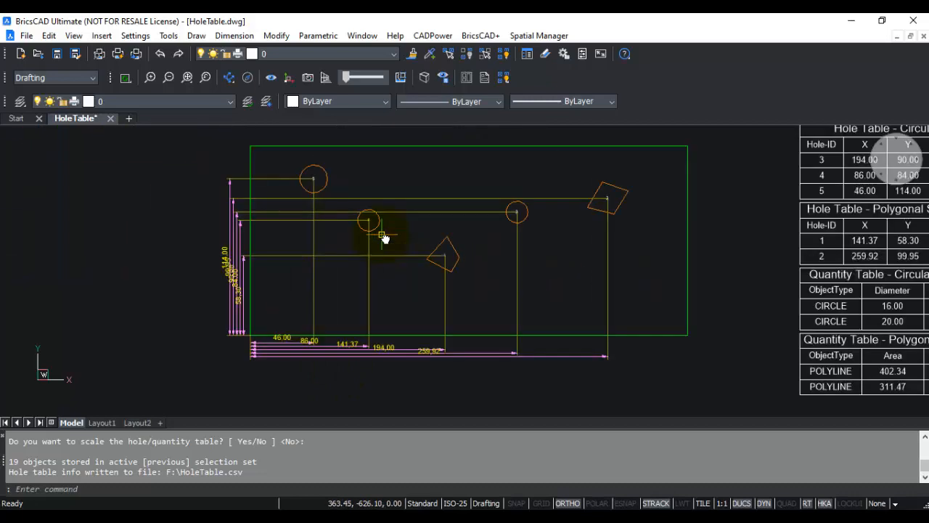
pyautogui.scroll(-2, 382, 238)
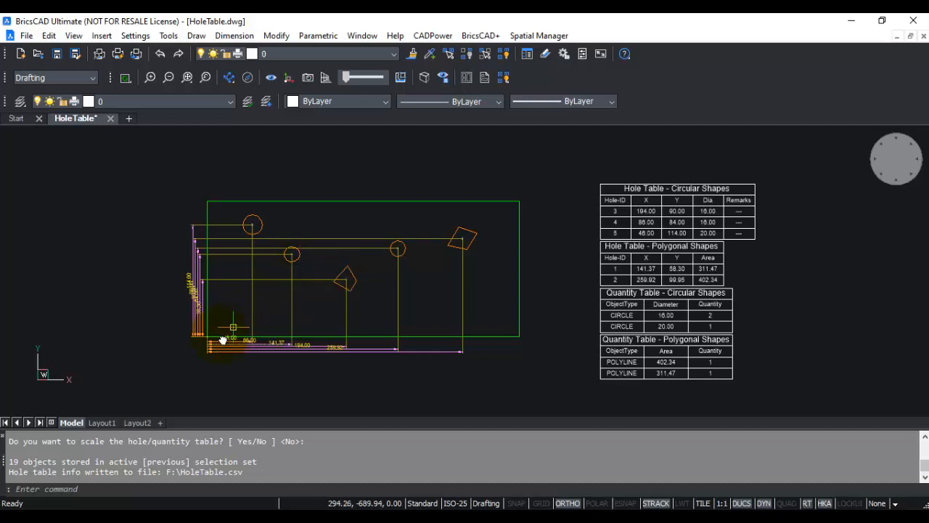
# Step: Erase the generated tables, linear dimensions and hole ID labels using the previous selection set
pyautogui.press('Return')
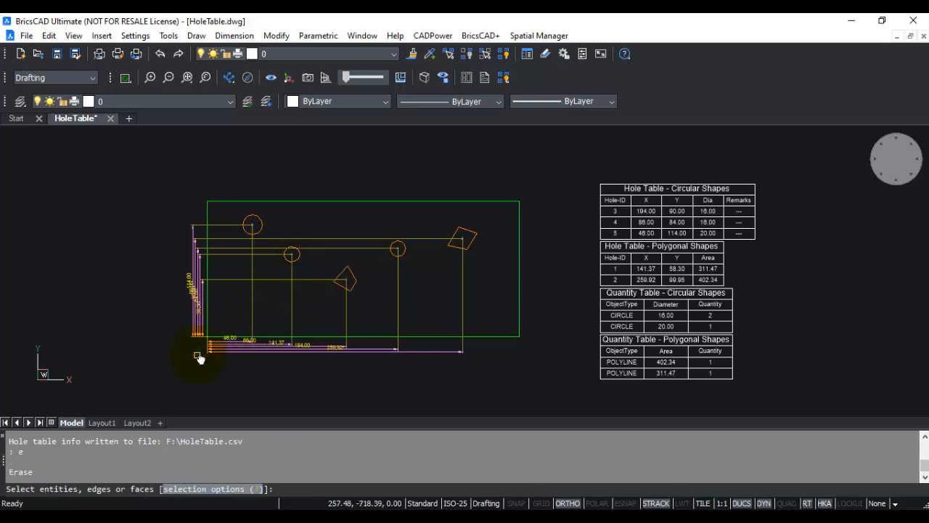
pyautogui.press('Return')
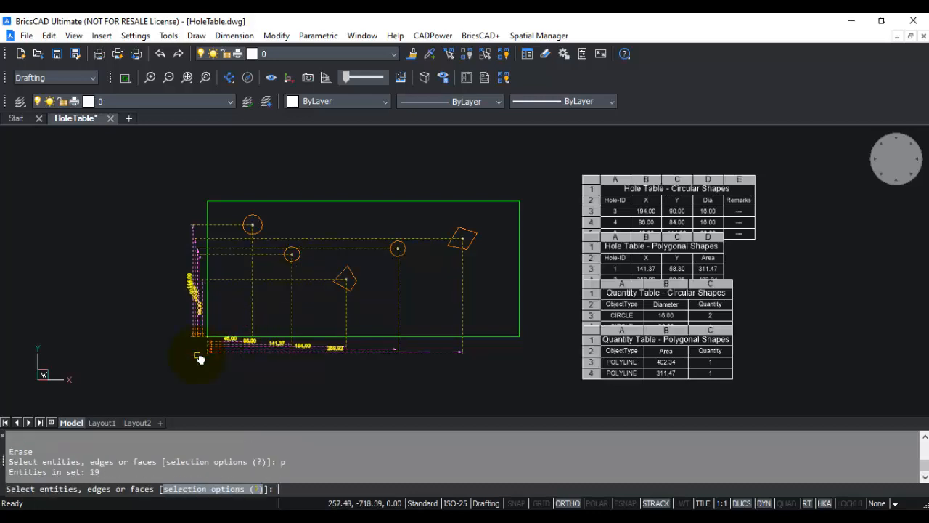
pyautogui.press('Return')
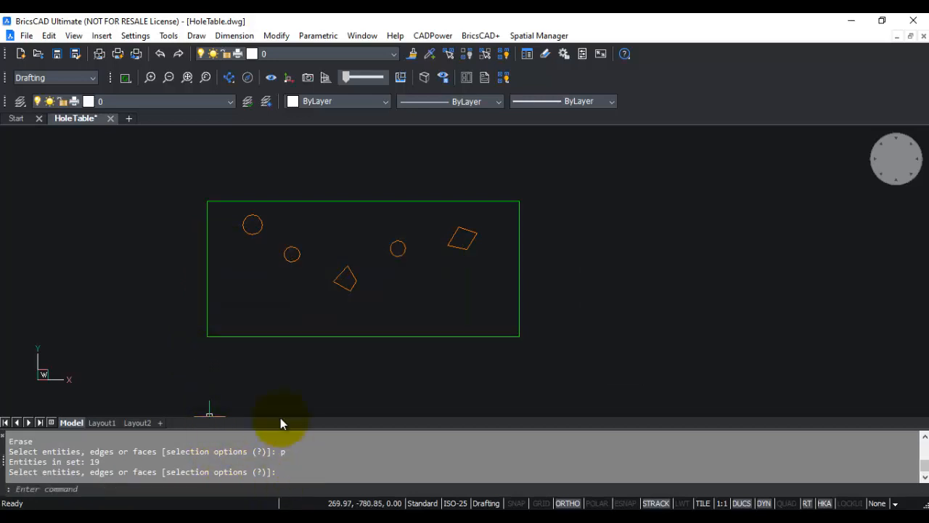
# Step: Show the ribbon and start a hole table for the green rectangular frame with the Ordinate dimensioning method
pyautogui.click(73, 36)
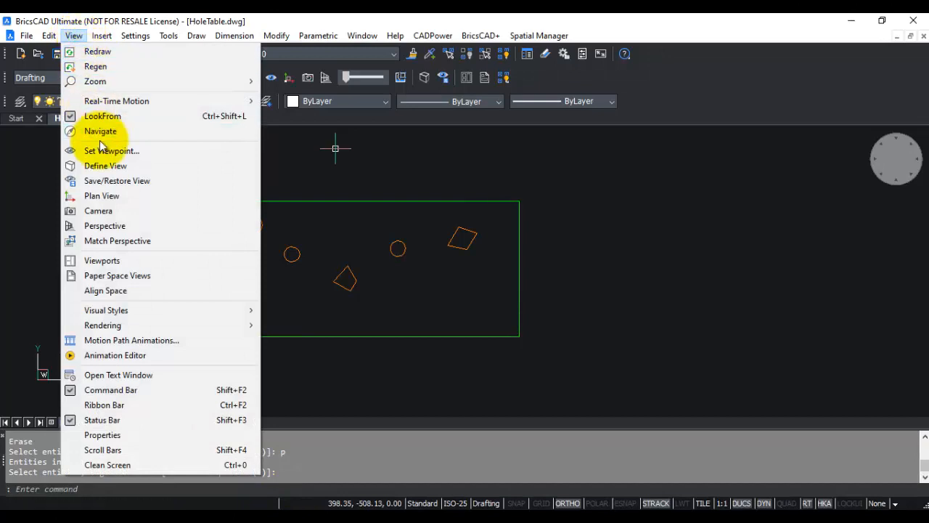
pyautogui.click(105, 404)
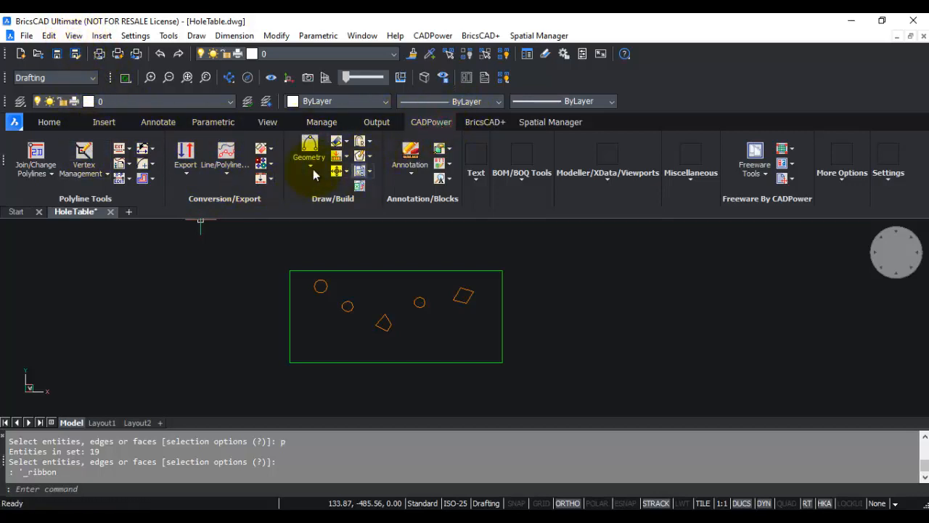
pyautogui.click(340, 171)
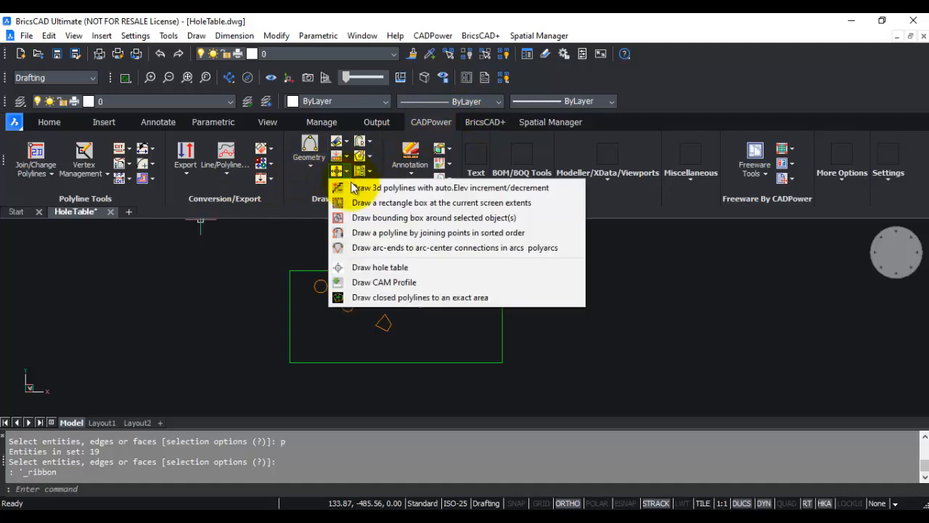
pyautogui.click(376, 270)
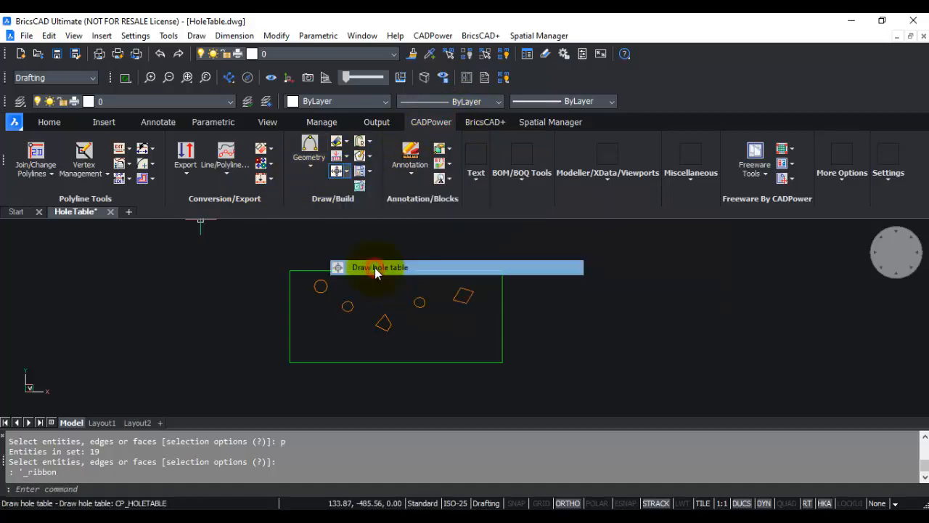
pyautogui.click(291, 320)
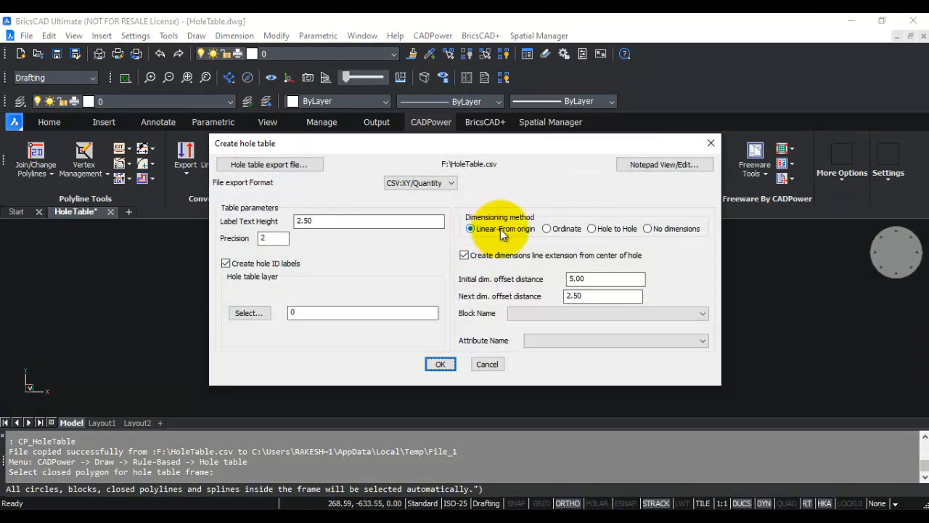
pyautogui.click(548, 229)
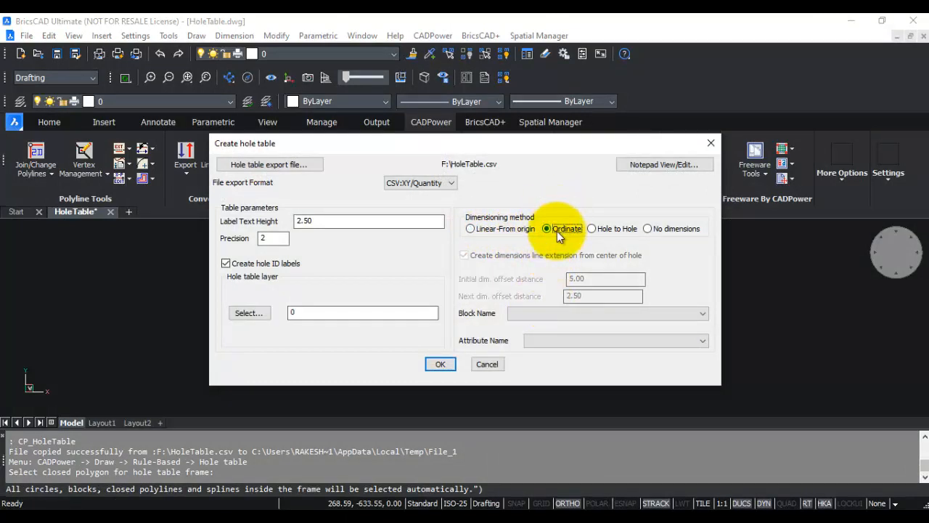
pyautogui.click(441, 364)
# Step: Set the origin and X-axis point at the frame's lower-left and lower-right corners, and place the tables right of the frame without scaling
pyautogui.scroll(3, 291, 366)
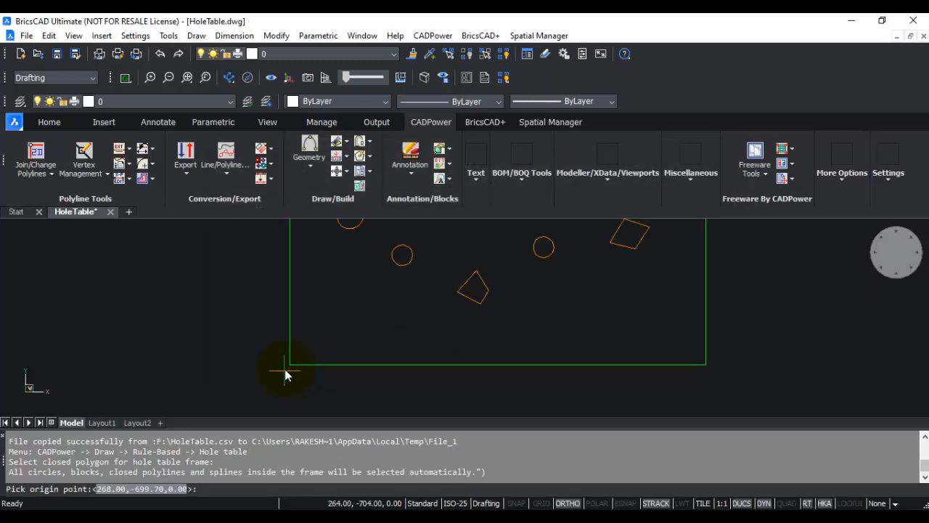
pyautogui.click(285, 370)
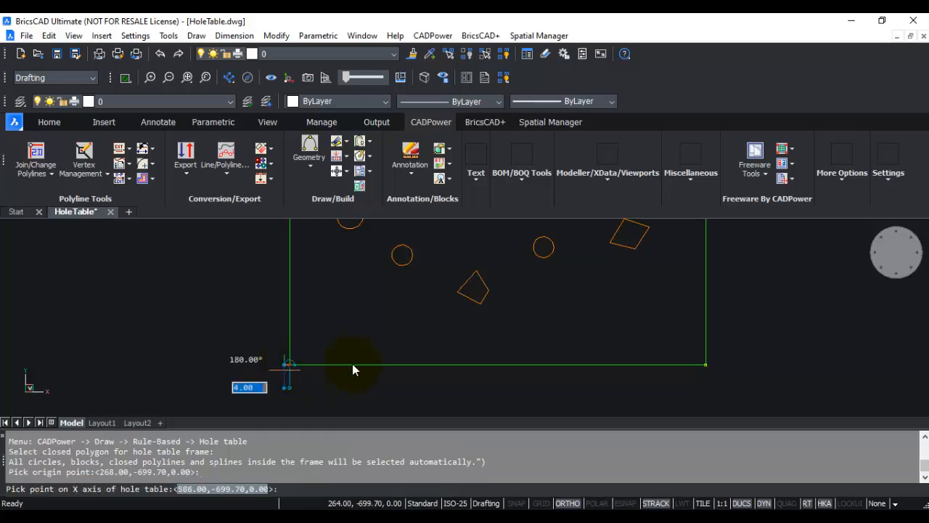
pyautogui.click(705, 373)
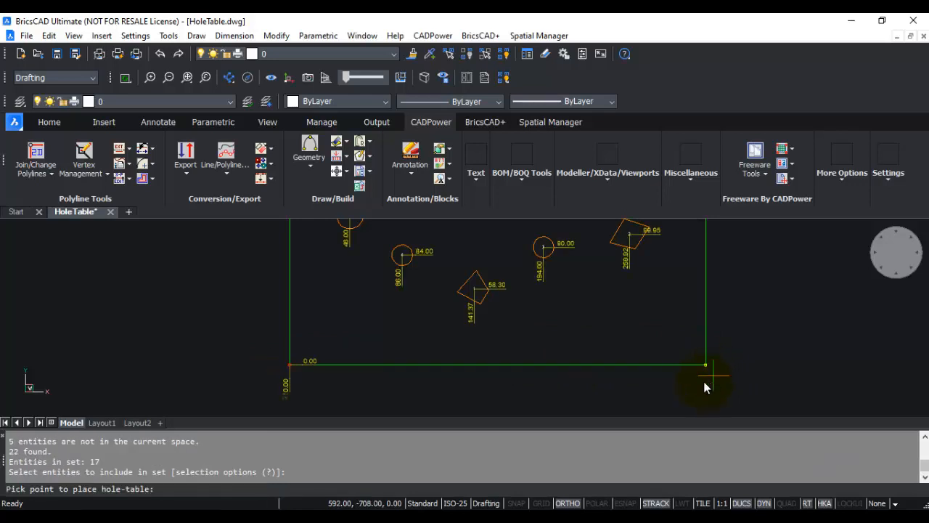
pyautogui.click(681, 247)
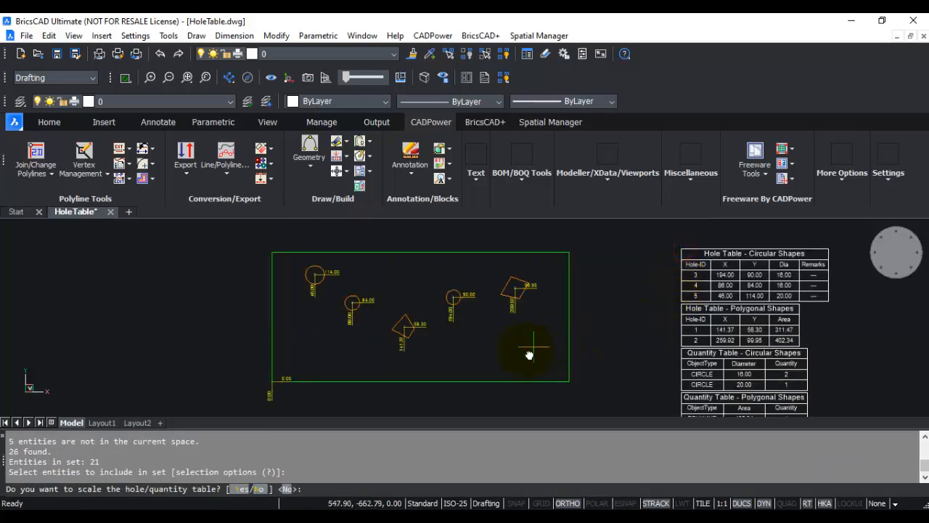
pyautogui.press('Return')
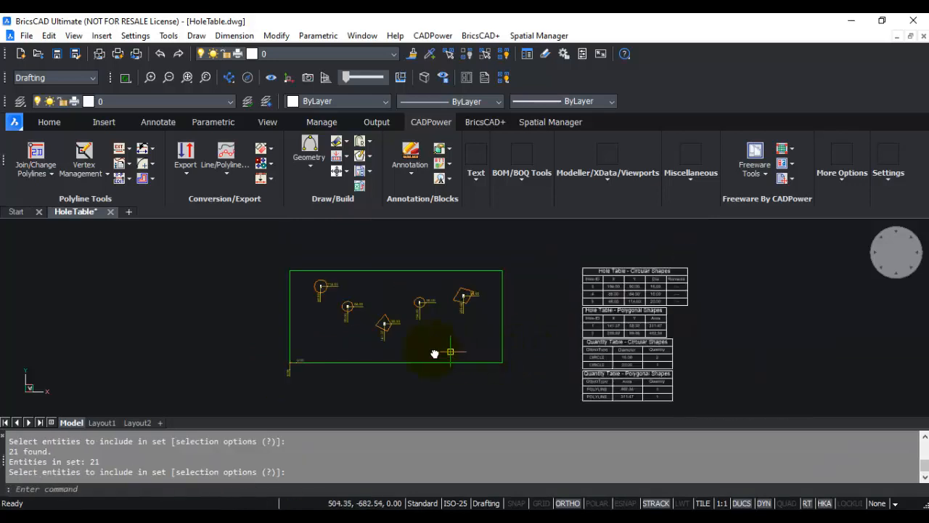
# Step: Examine the ordinate dimensions and ID labels at each hole, the zero dimensions at the origin, and the hole tables
pyautogui.scroll(5, 324, 298)
pyautogui.scroll(-2, 307, 384)
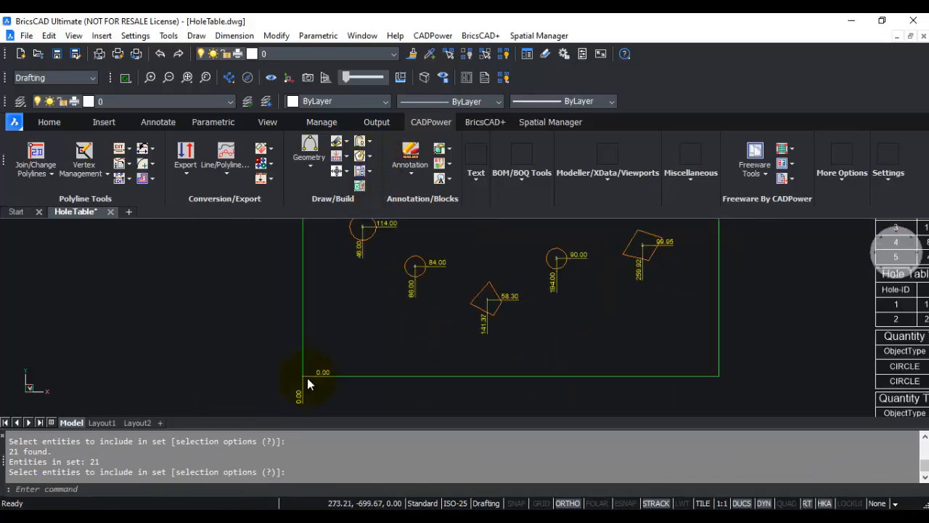
pyautogui.scroll(4, 306, 385)
pyautogui.scroll(-4, 307, 384)
pyautogui.scroll(4, 305, 366)
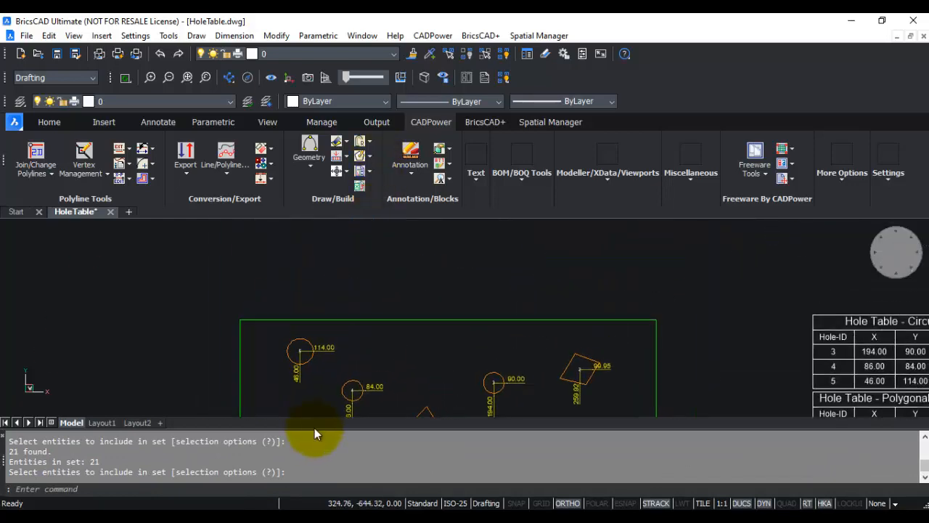
pyautogui.moveTo(333, 352)
pyautogui.mouseDown(button='middle')
pyautogui.moveTo(321, 278)
pyautogui.moveTo(290, 254)
pyautogui.mouseUp(button='middle')
pyautogui.moveTo(465, 348); pyautogui.dragTo(411, 274, button='middle')
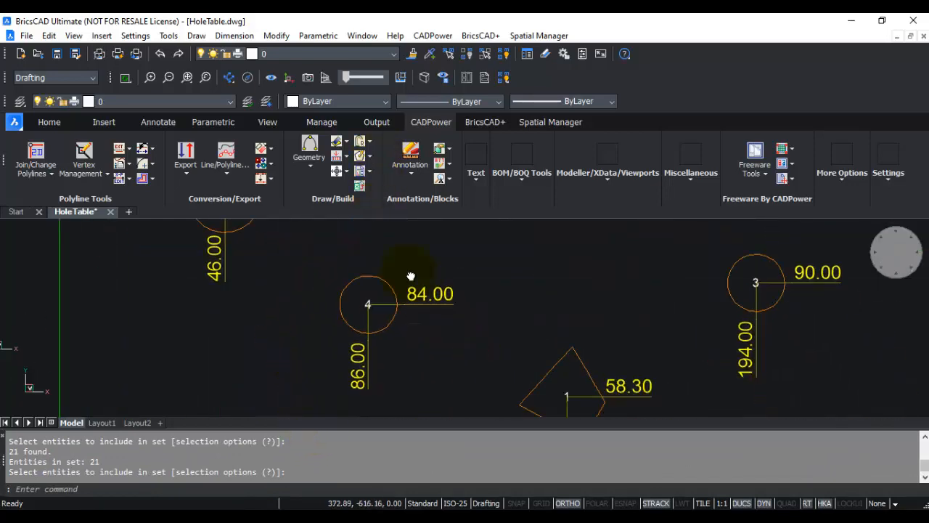
pyautogui.scroll(-3, 409, 274)
pyautogui.moveTo(700, 317); pyautogui.dragTo(440, 320, button='middle')
pyautogui.scroll(3, 696, 246)
pyautogui.moveTo(696, 284)
pyautogui.mouseDown(button='middle')
pyautogui.moveTo(614, 429)
pyautogui.moveTo(664, 305)
pyautogui.moveTo(689, 299)
pyautogui.mouseUp(button='middle')
pyautogui.scroll(-2, 707, 328)
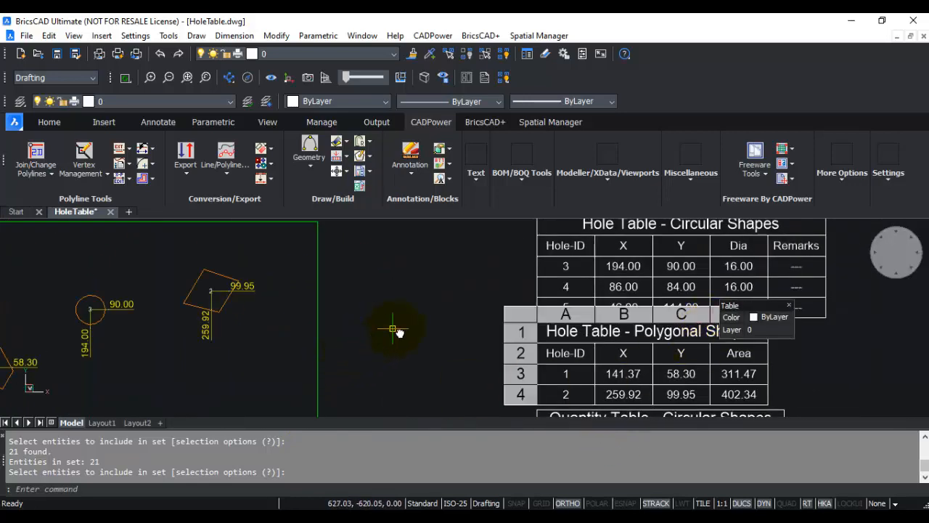
# Step: Erase the tables, ordinate dimensions and hole ID labels using the previous selection set
pyautogui.scroll(-3, 502, 270)
pyautogui.moveTo(501, 269); pyautogui.dragTo(594, 299, button='middle')
pyautogui.write('e')
pyautogui.press('Return')
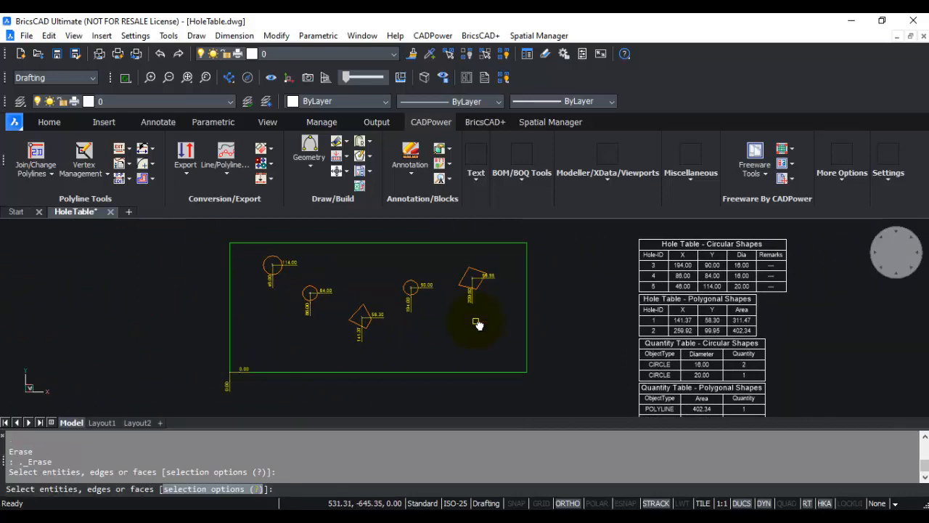
pyautogui.write('p')
pyautogui.press('Return')
pyautogui.press('Return')
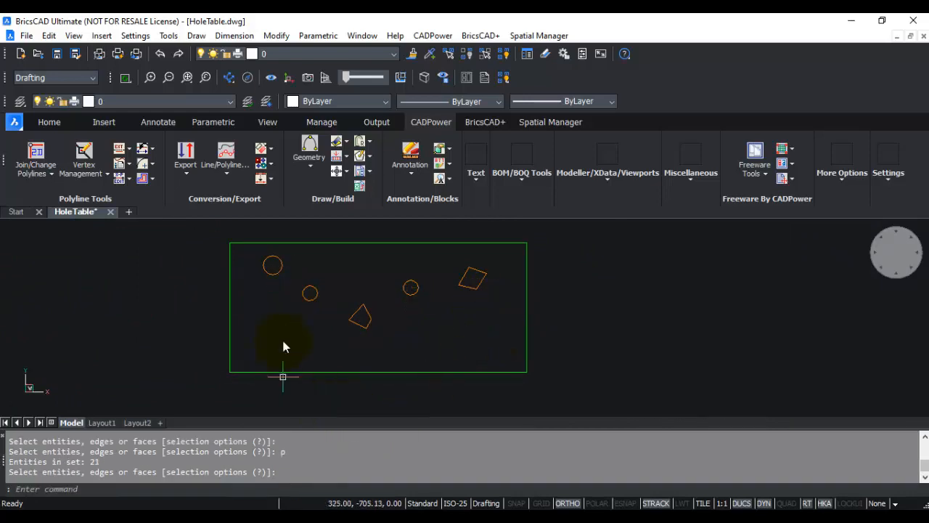
# Step: Hide the ribbon and start the CADPower rule-based hole table command on the green rectangular frame
pyautogui.click(73, 36)
pyautogui.click(116, 405)
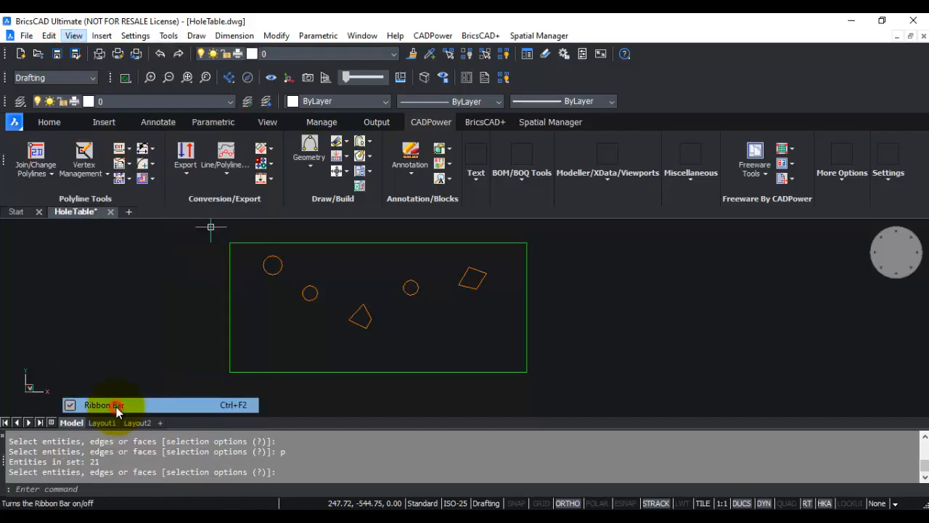
pyautogui.click(433, 35)
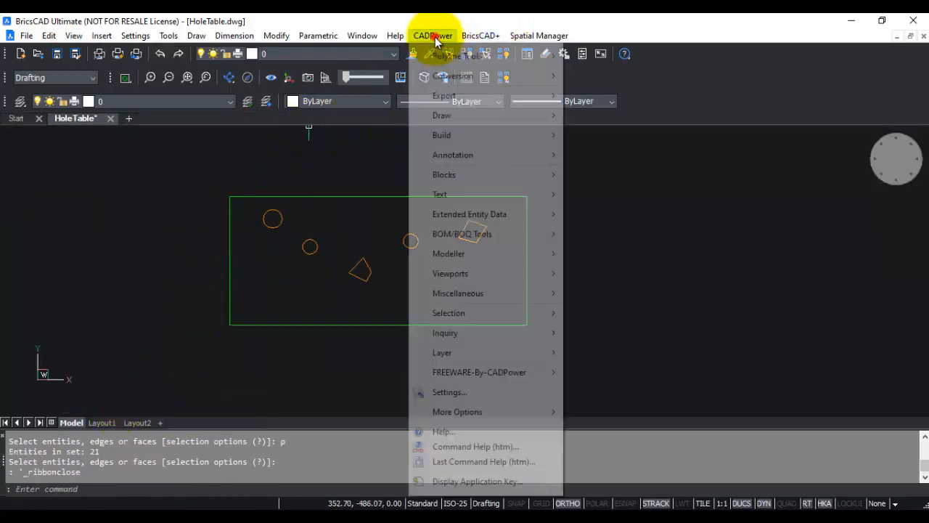
pyautogui.moveTo(450, 120)
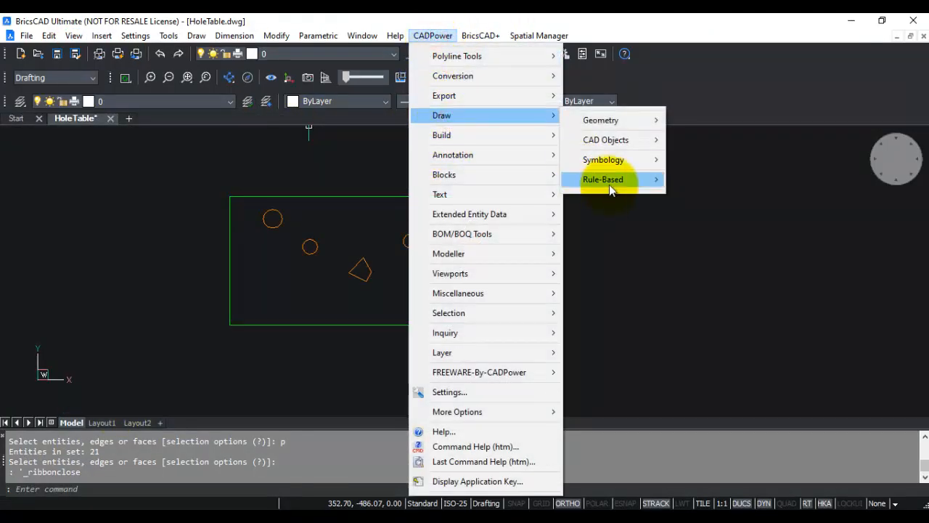
pyautogui.moveTo(610, 183)
pyautogui.click(714, 261)
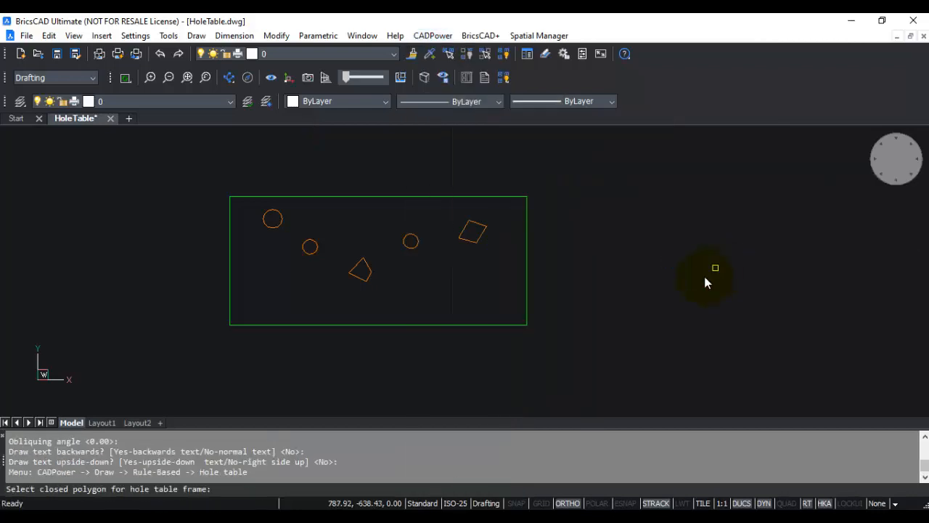
pyautogui.click(342, 199)
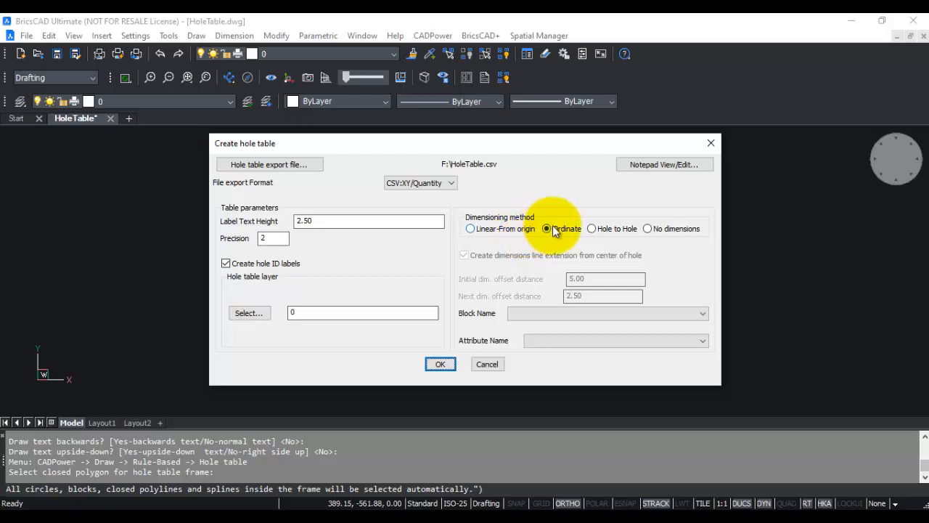
# Step: Set the dimensioning method to Hole to Hole and accept the default origin at the frame's lower-left corner
pyautogui.click(593, 229)
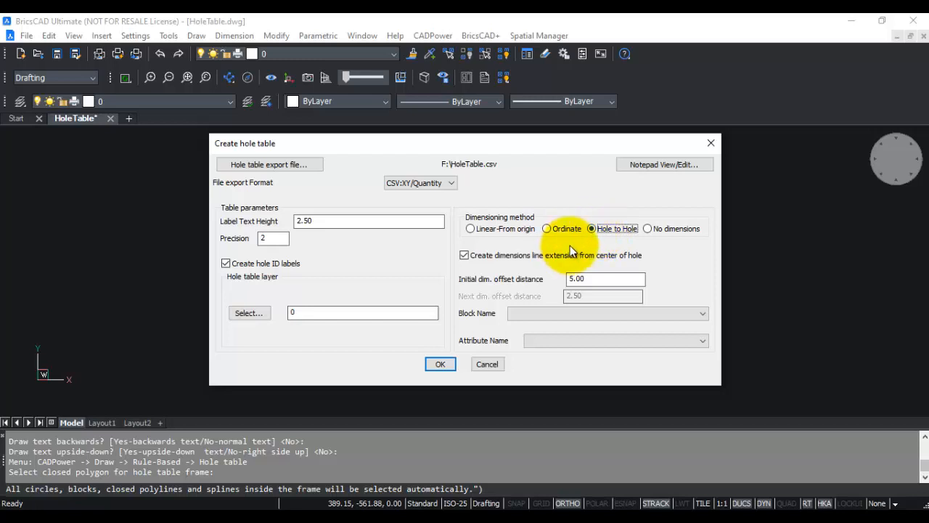
pyautogui.click(447, 366)
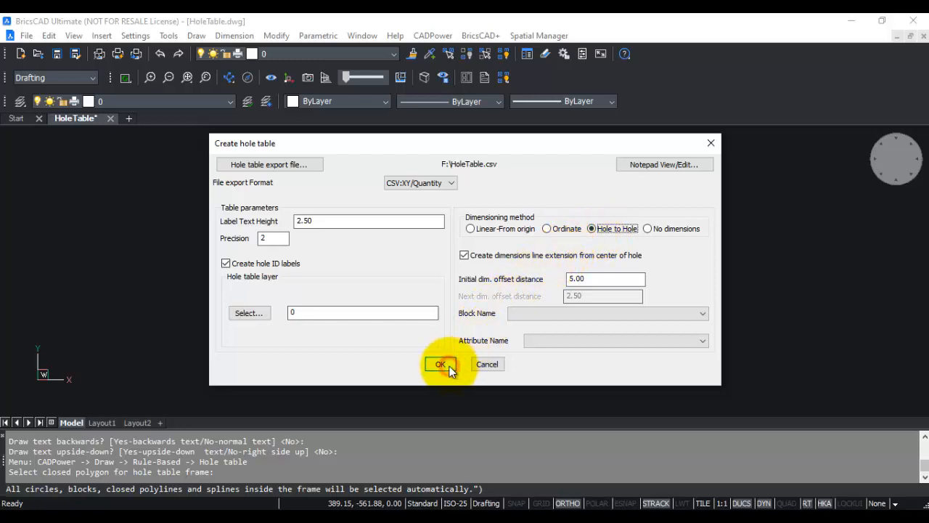
pyautogui.press('Return')
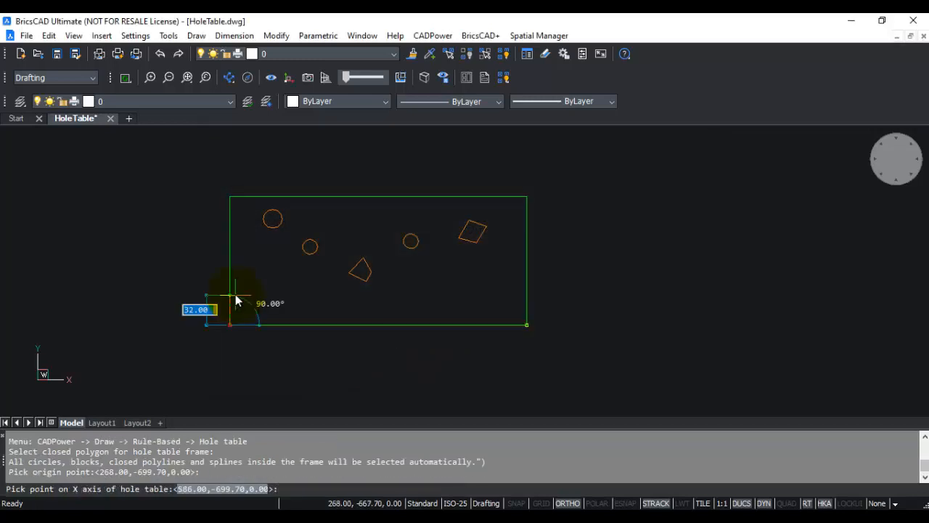
# Step: Set the hole table's X axis along the frame's lower edge to generate hole-to-hole dimensions, and cancel the table placement
pyautogui.click(707, 387)
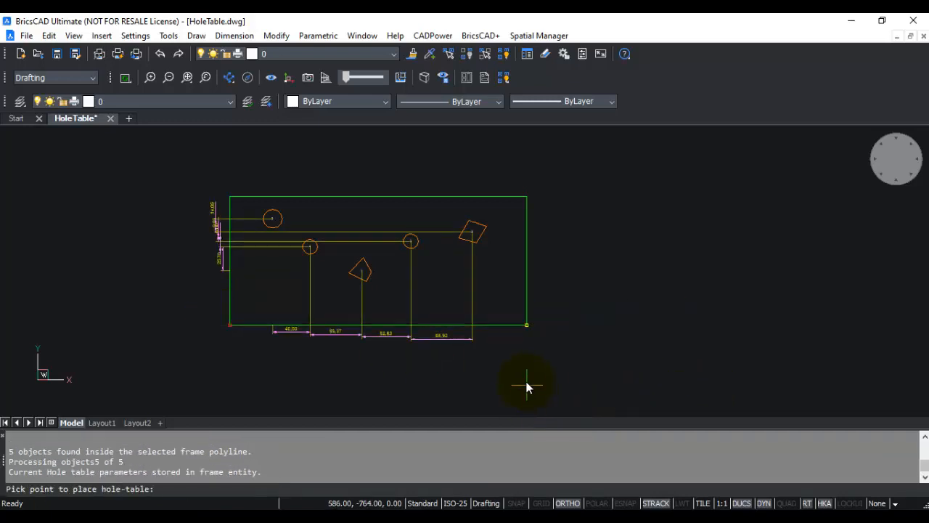
pyautogui.press('Return')
pyautogui.press('Escape')
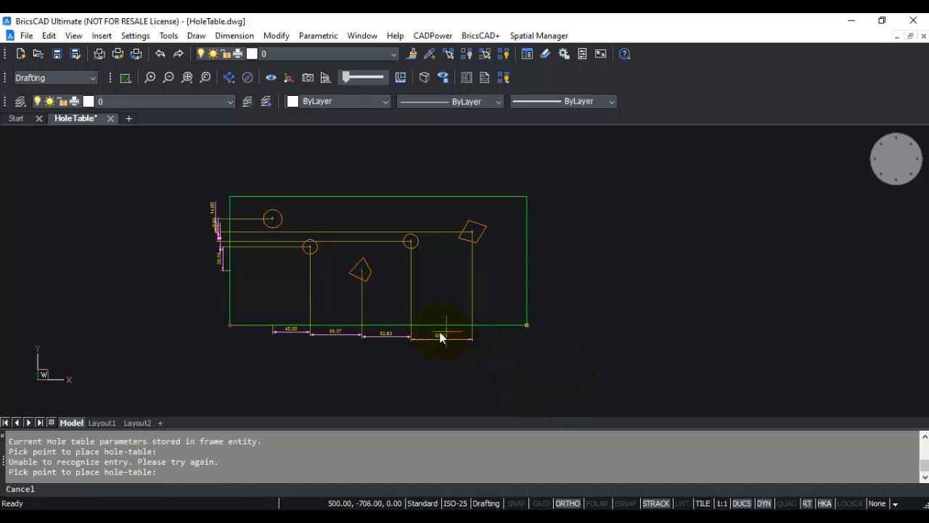
# Step: Examine the hole-to-hole dimensions along the frame's lower and left edges and the ID labels in the holes
pyautogui.scroll(5, 354, 291)
pyautogui.scroll(-5, 290, 280)
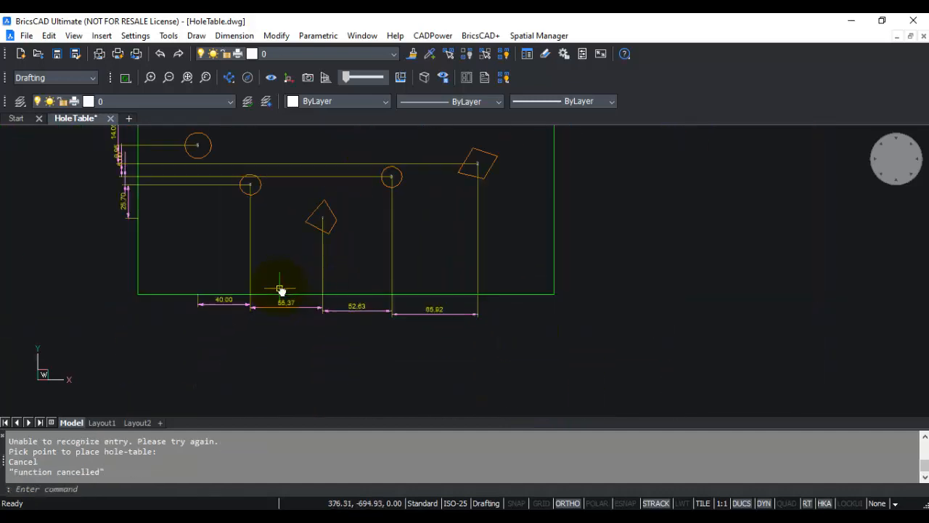
pyautogui.scroll(3, 222, 323)
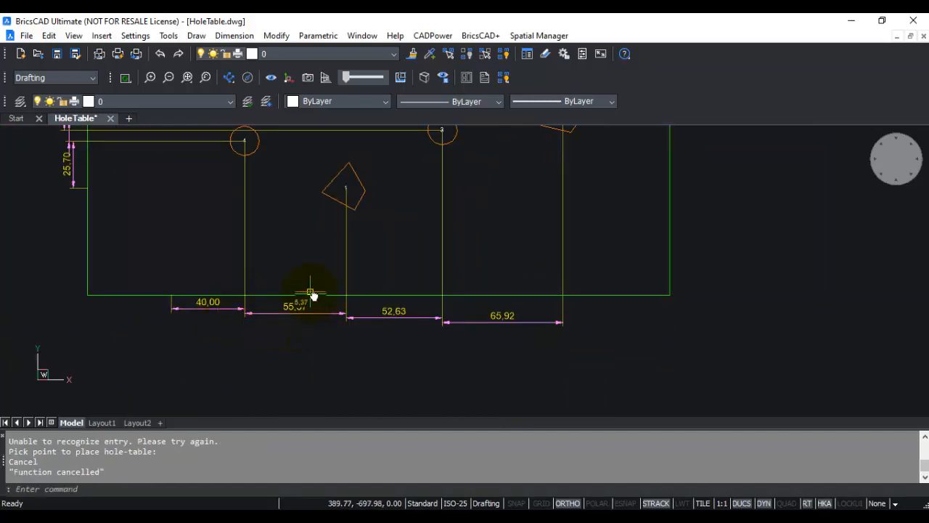
pyautogui.scroll(-2, 311, 291)
pyautogui.moveTo(265, 298); pyautogui.dragTo(361, 390, button='middle')
pyautogui.scroll(4, 246, 234)
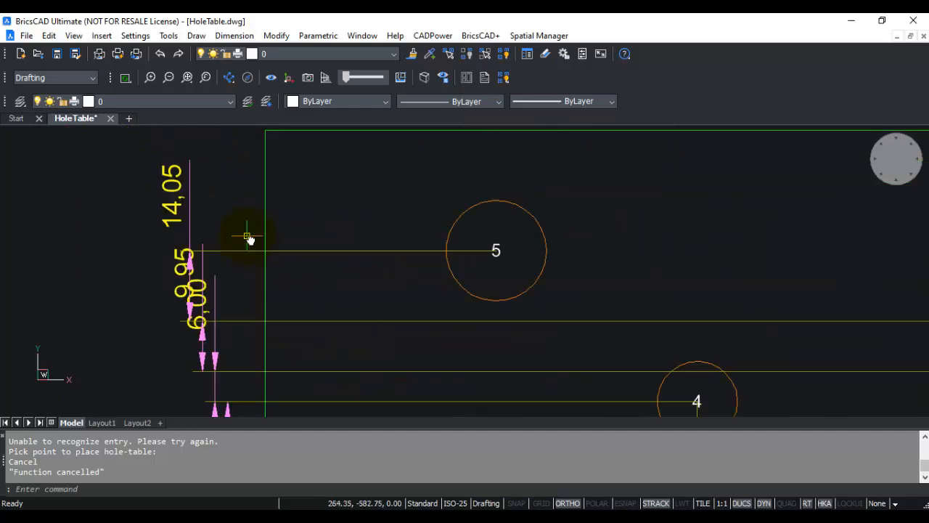
pyautogui.scroll(-4, 247, 240)
pyautogui.moveTo(243, 275); pyautogui.dragTo(129, 197, button='middle')
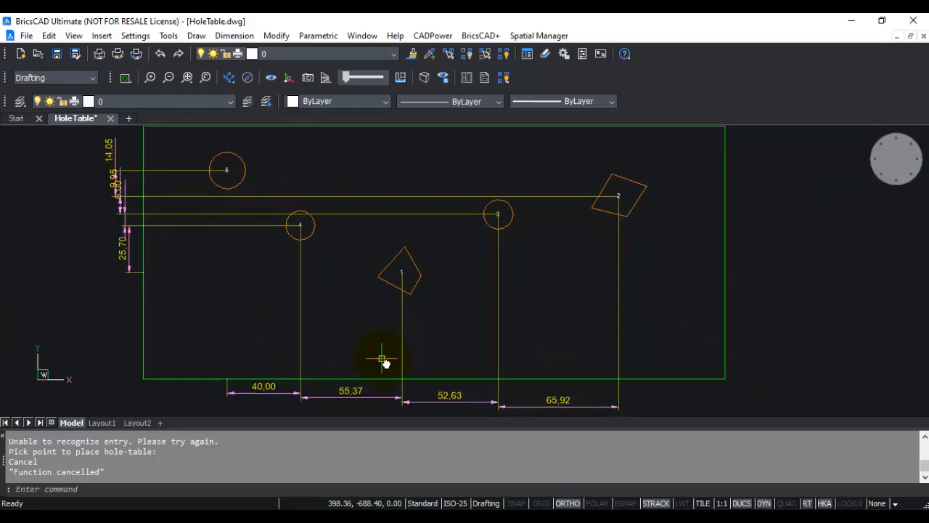
pyautogui.moveTo(377, 360); pyautogui.dragTo(364, 324, button='middle')
pyautogui.scroll(-3, 374, 334)
# Step: Erase the hole-to-hole dimensions and ID labels, and restart the hole table command on the green frame
pyautogui.write('e')
pyautogui.press('Return')
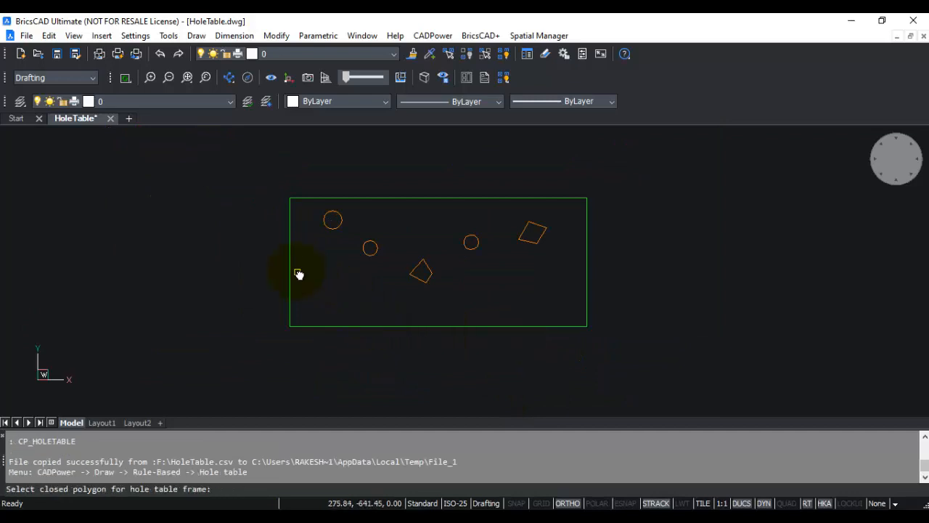
pyautogui.click(290, 270)
# Step: Generate Linear-From origin dimensions without line extensions from the hole centers, using the default origin, and cancel the table placement
pyautogui.click(476, 229)
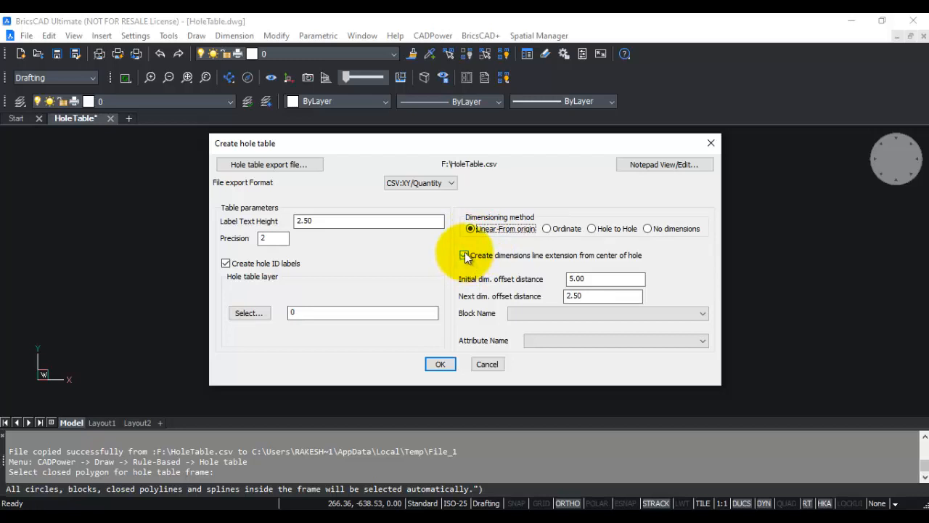
pyautogui.click(465, 256)
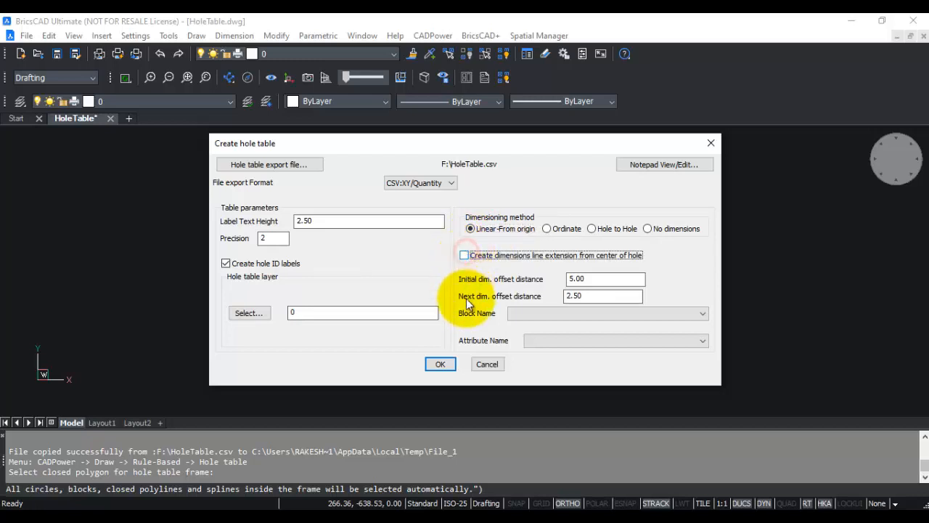
pyautogui.click(442, 364)
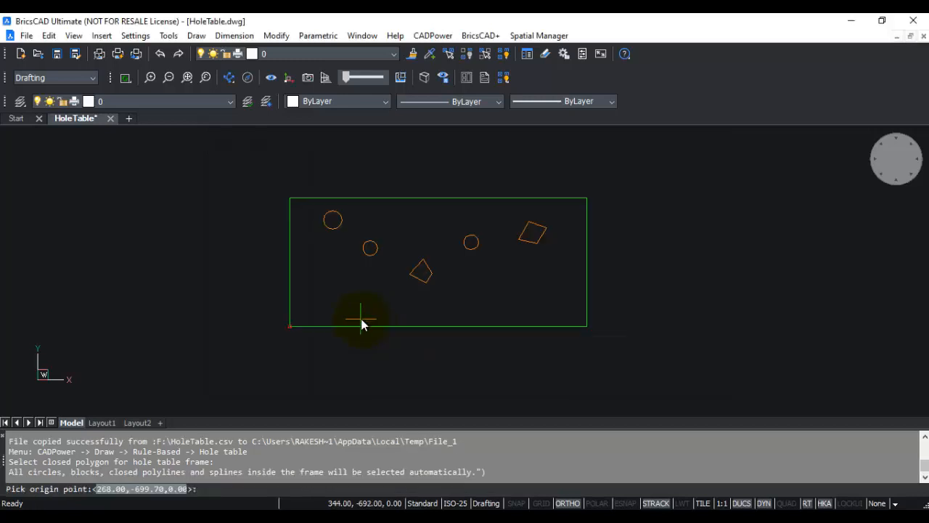
pyautogui.press('Return')
pyautogui.click(363, 325)
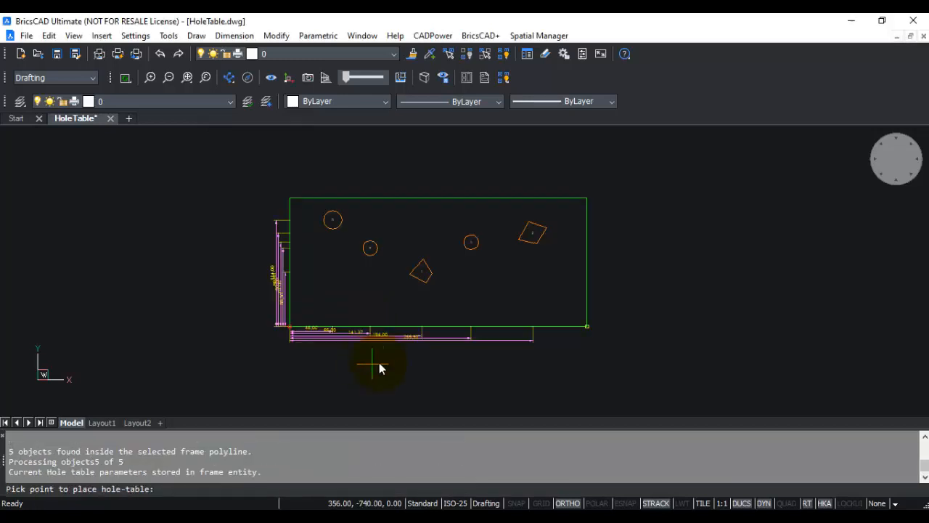
pyautogui.scroll(2, 387, 357)
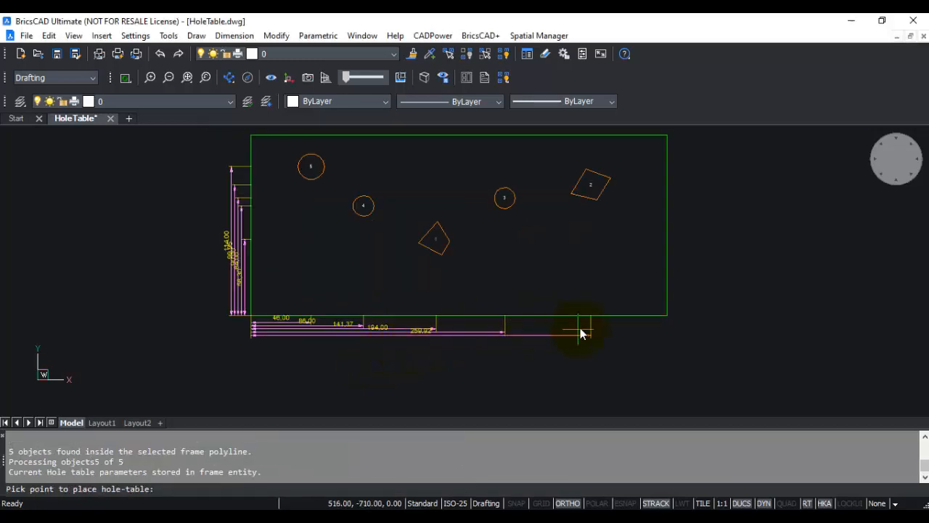
pyautogui.press('Escape')
pyautogui.press('Escape')
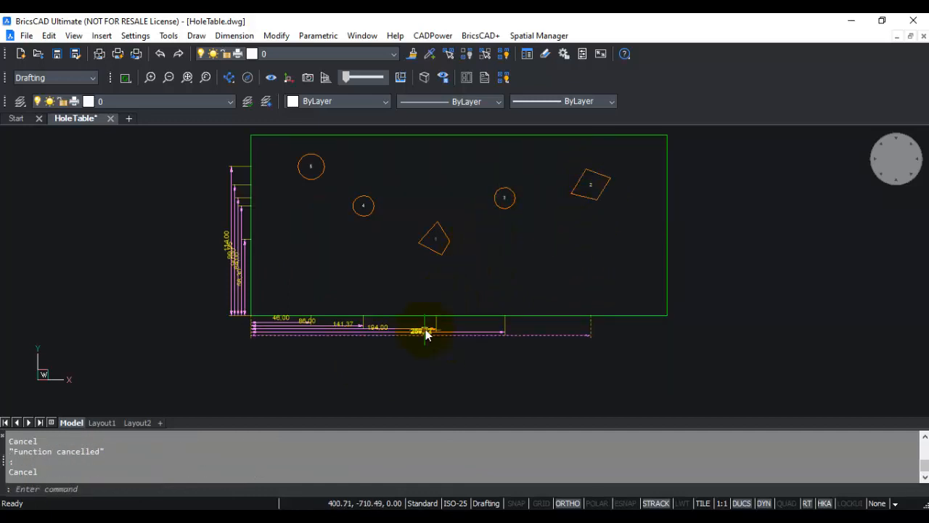
# Step: Check the export file and format in the green frame's hole table settings, and close them without applying
pyautogui.scroll(2, 425, 330)
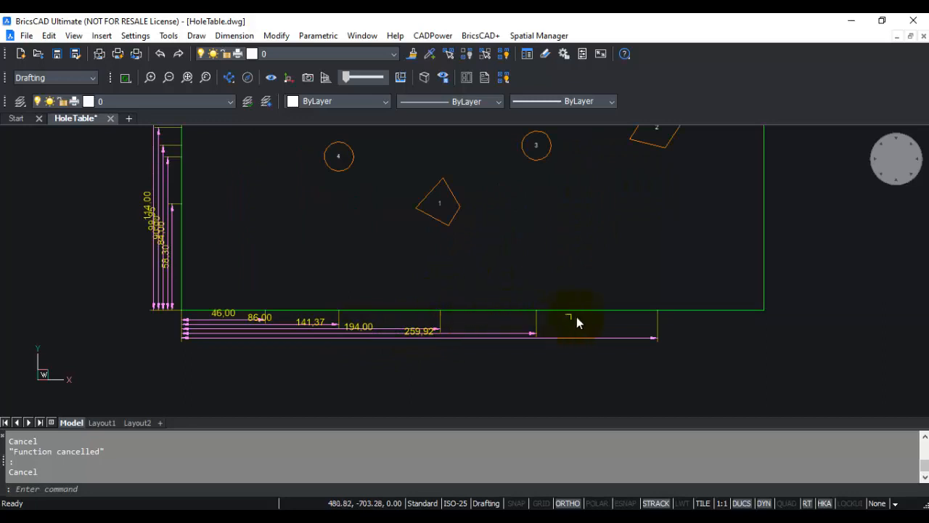
pyautogui.scroll(-2, 643, 321)
pyautogui.moveTo(327, 181); pyautogui.dragTo(310, 234, button='middle')
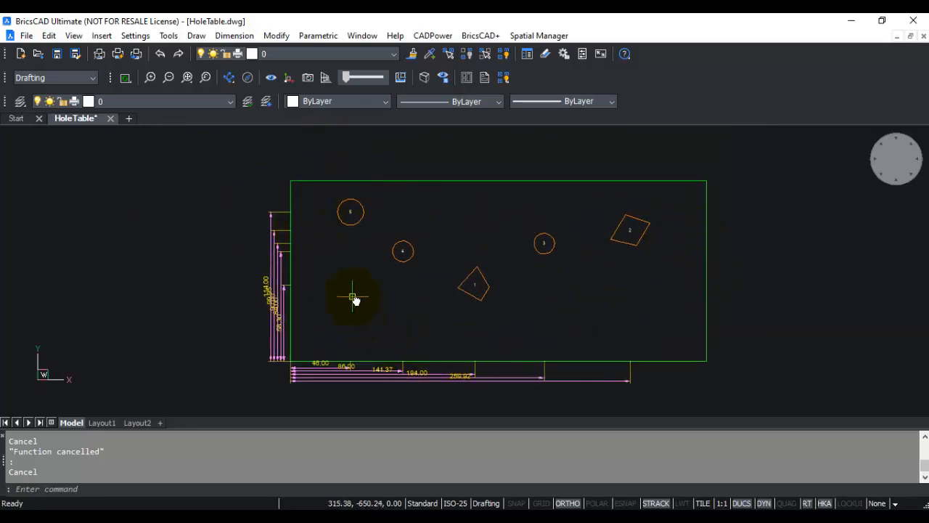
pyautogui.press('Return')
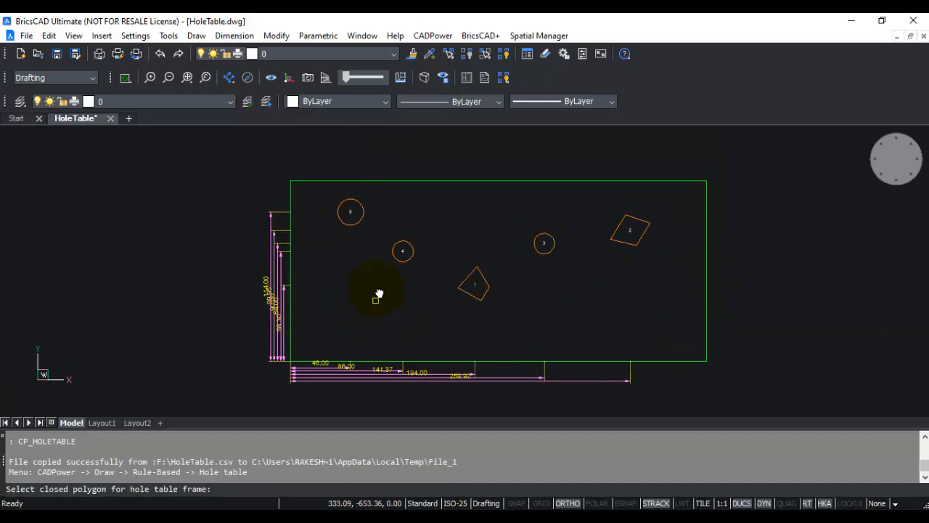
pyautogui.click(291, 188)
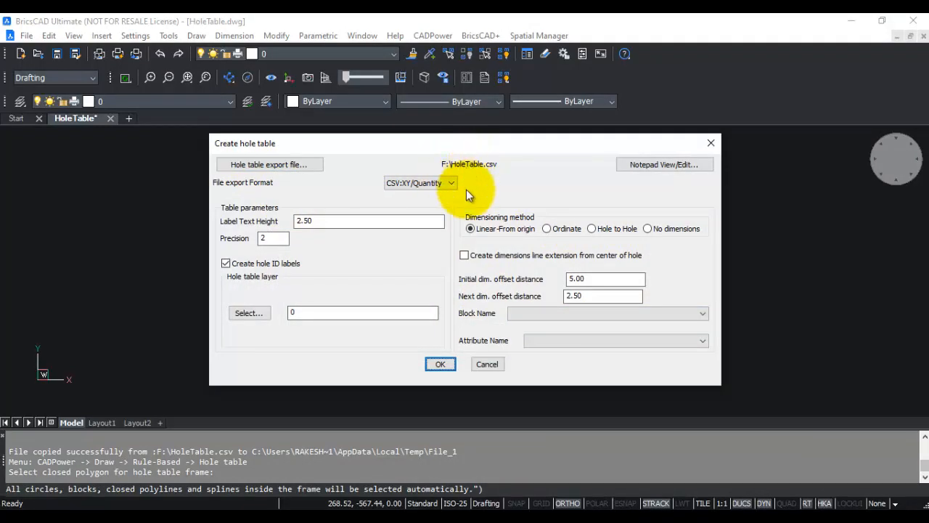
pyautogui.click(487, 363)
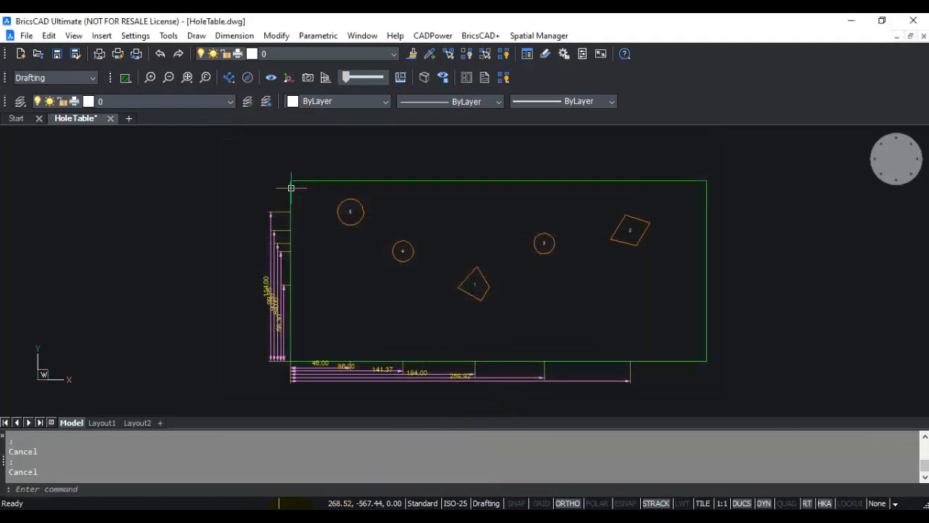
# Step: Switch to Total Commander, show drive F in the second pane and open HoleTable.csv in Excel
pyautogui.click(292, 518)
pyautogui.click(239, 310)
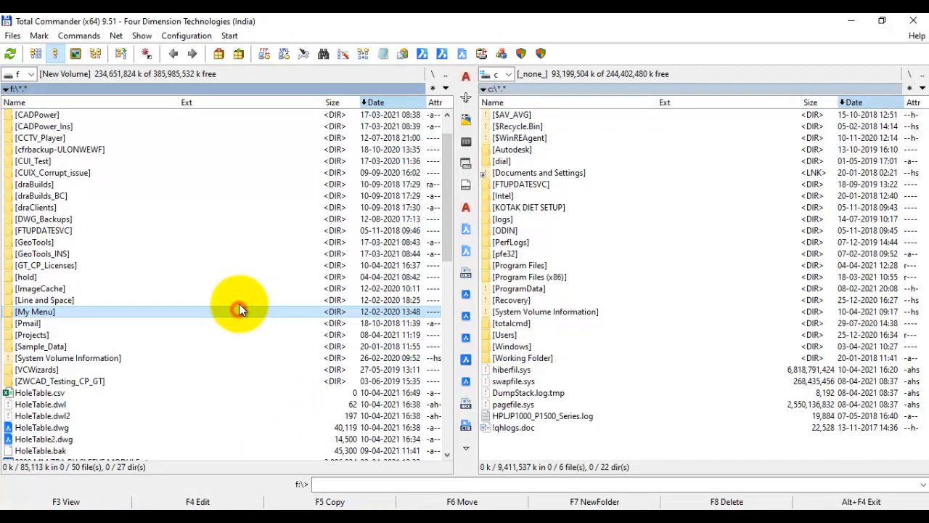
pyautogui.hotkey('alt', 'F2')
pyautogui.press('f')
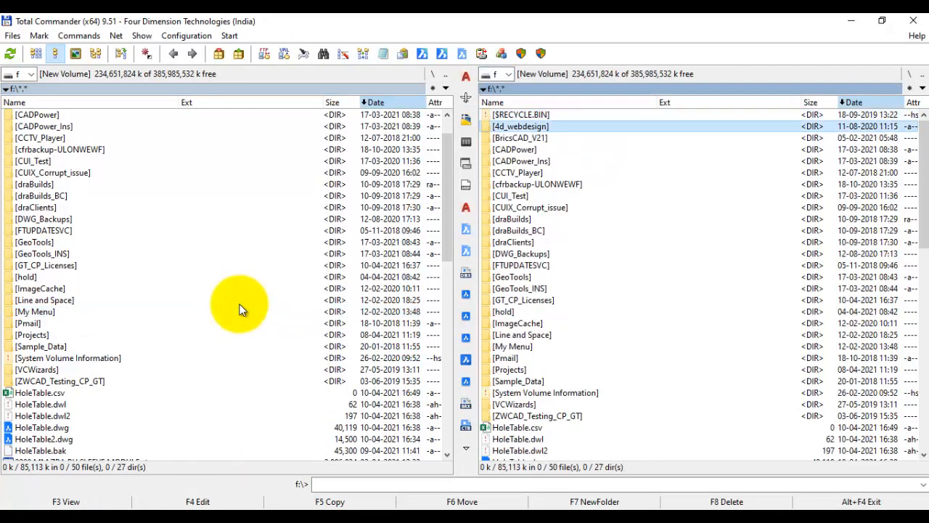
pyautogui.scroll(-1, 501, 392)
pyautogui.click(509, 392)
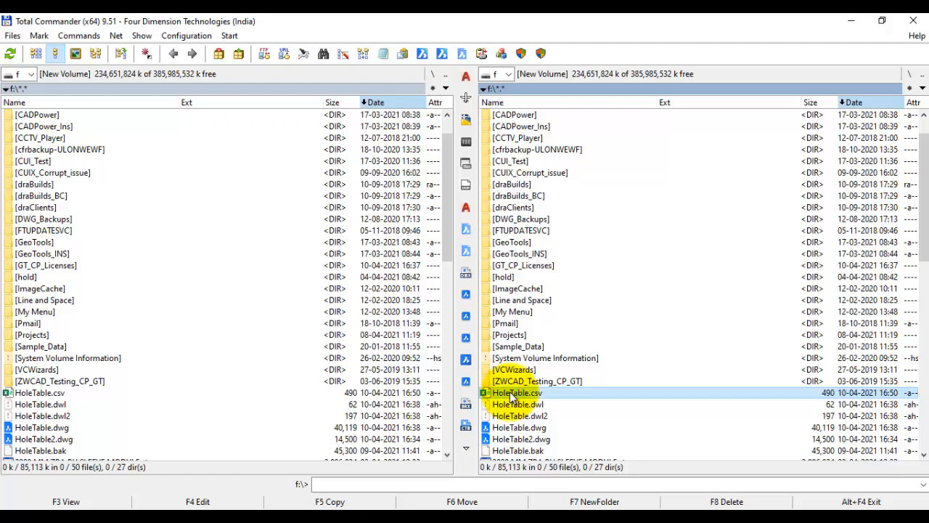
pyautogui.click(509, 392)
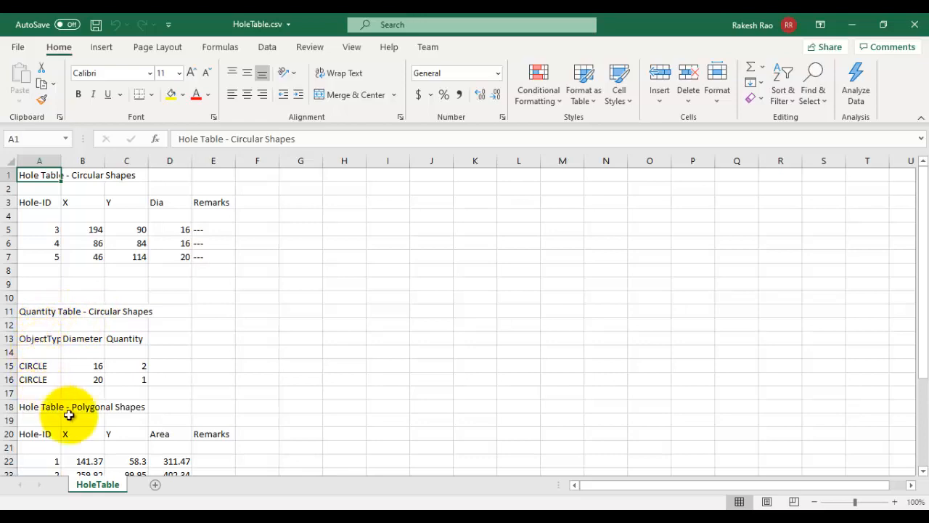
# Step: Review the hole and quantity tables in the CSV, close it, and examine the matching tables beside the frame in BricsCAD
pyautogui.moveTo(920, 180); pyautogui.dragTo(912, 265)
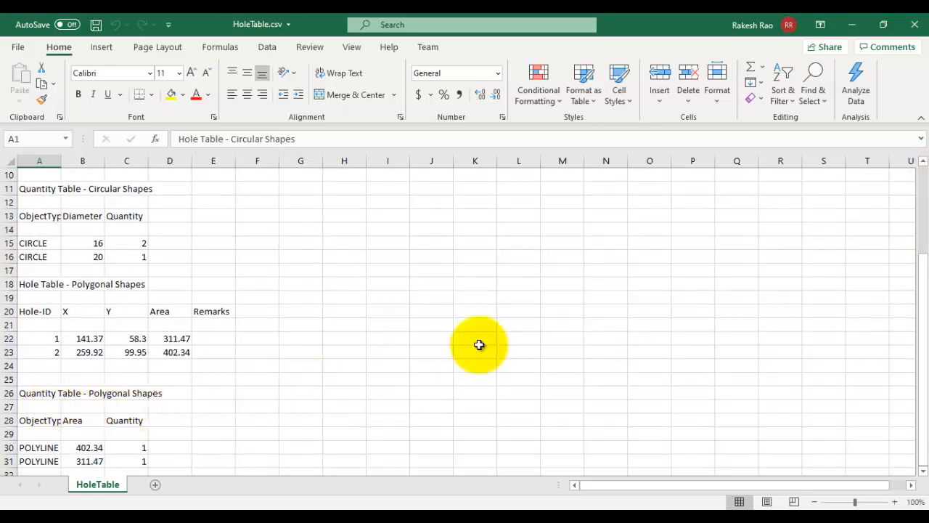
pyautogui.click(914, 27)
pyautogui.scroll(-3, 518, 298)
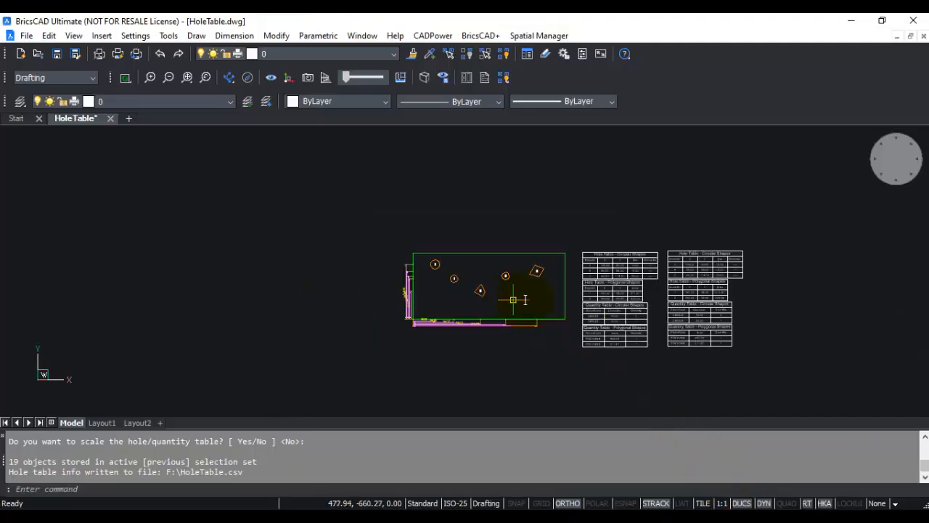
pyautogui.scroll(6, 664, 276)
pyautogui.moveTo(664, 276)
pyautogui.mouseDown(button='middle')
pyautogui.moveTo(317, 216)
pyautogui.moveTo(286, 315)
pyautogui.moveTo(286, 166)
pyautogui.mouseUp(button='middle')
pyautogui.scroll(-5, 585, 299)
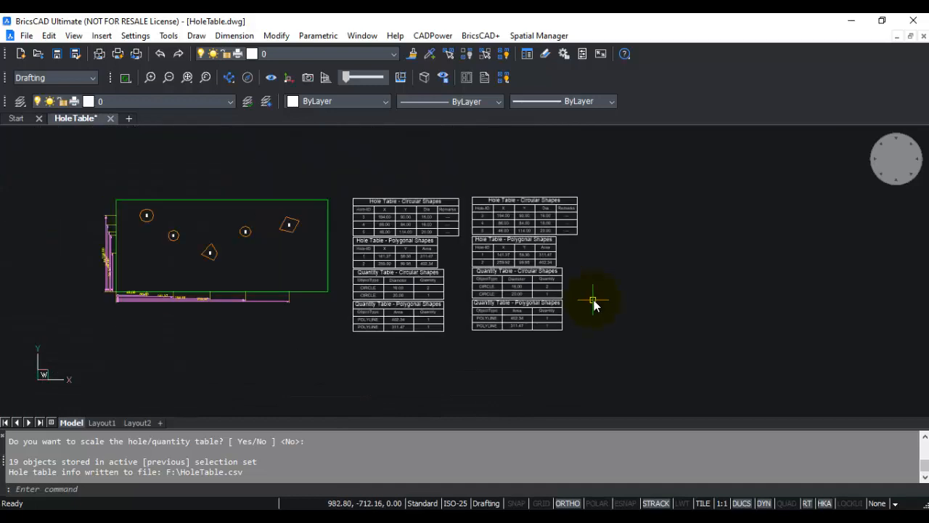